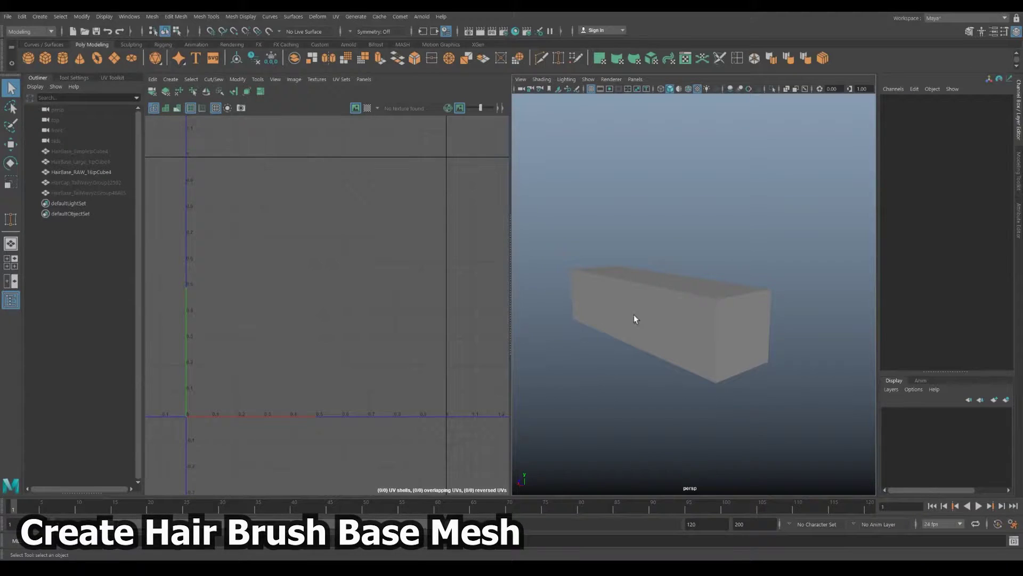
Step: Select the hair brush base mesh and examine its UV shell, the UV modification commands and the seams on its end and side
left_click(745, 334)
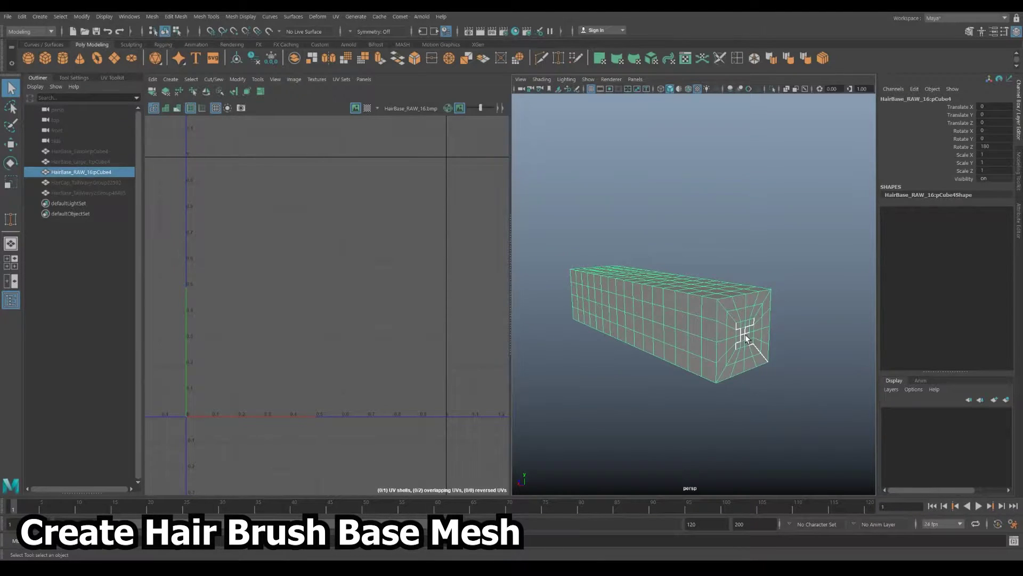
left_click(331, 283)
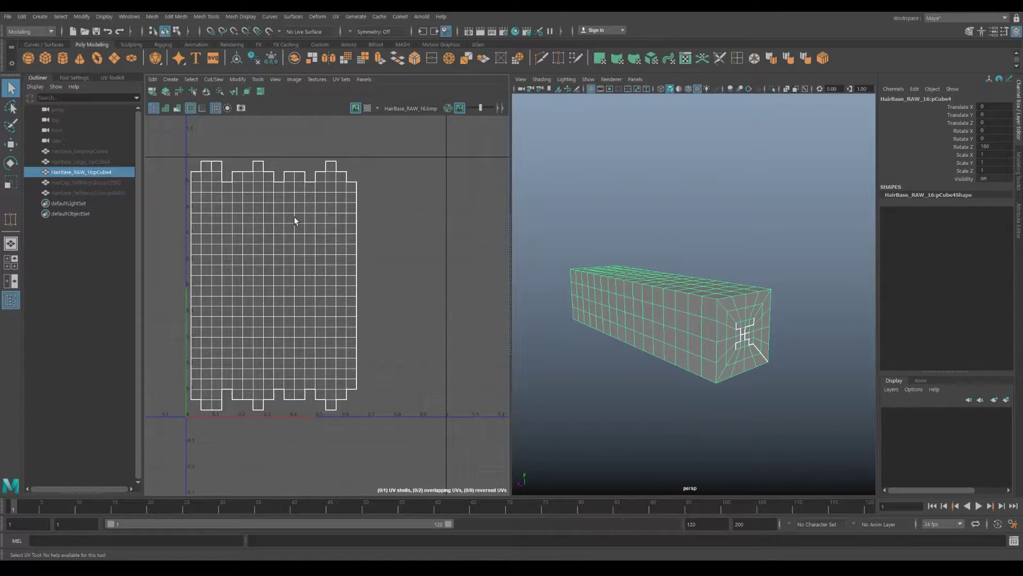
left_click(218, 78)
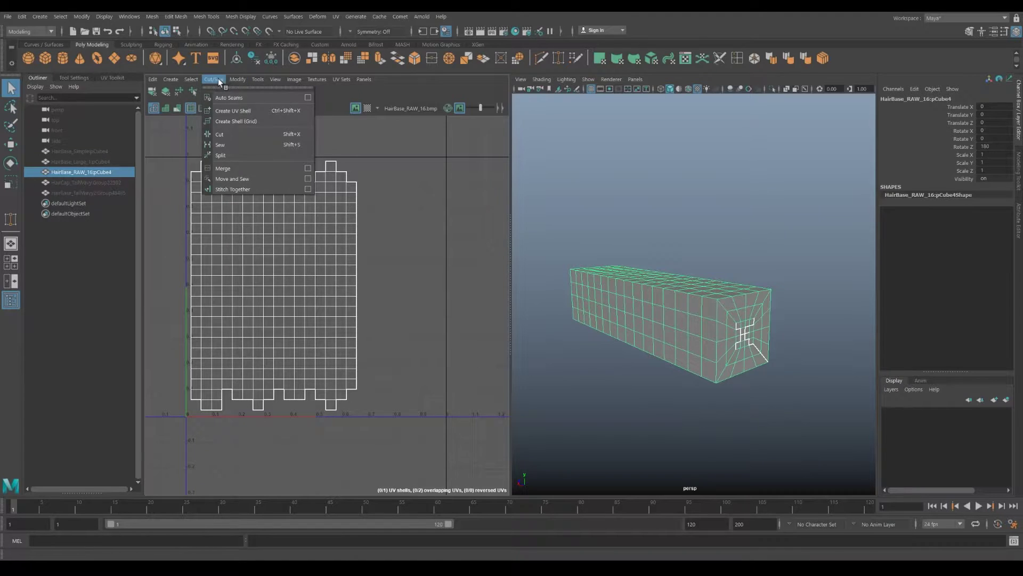
left_click(201, 77)
left_click(238, 79)
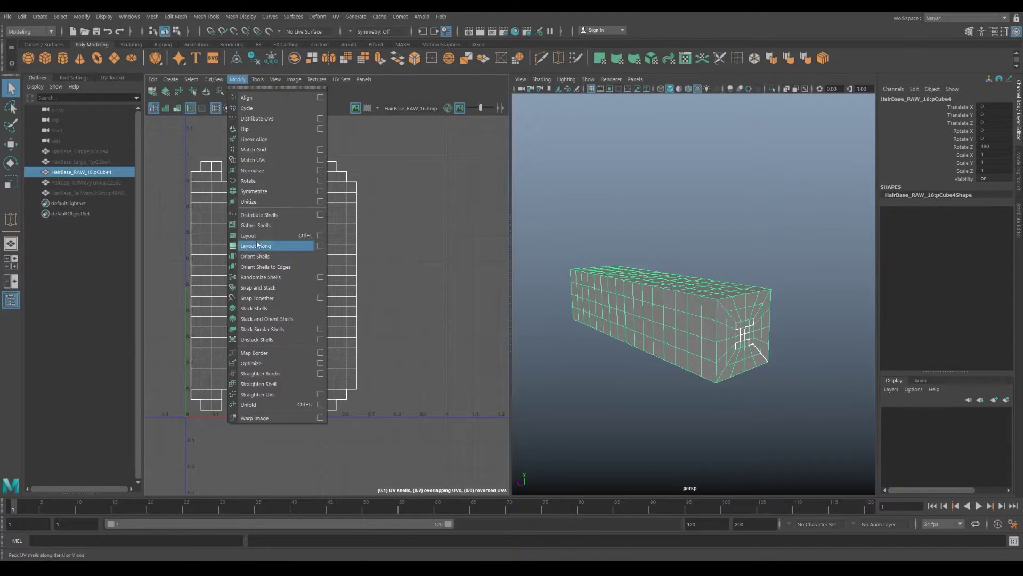
left_click(316, 203)
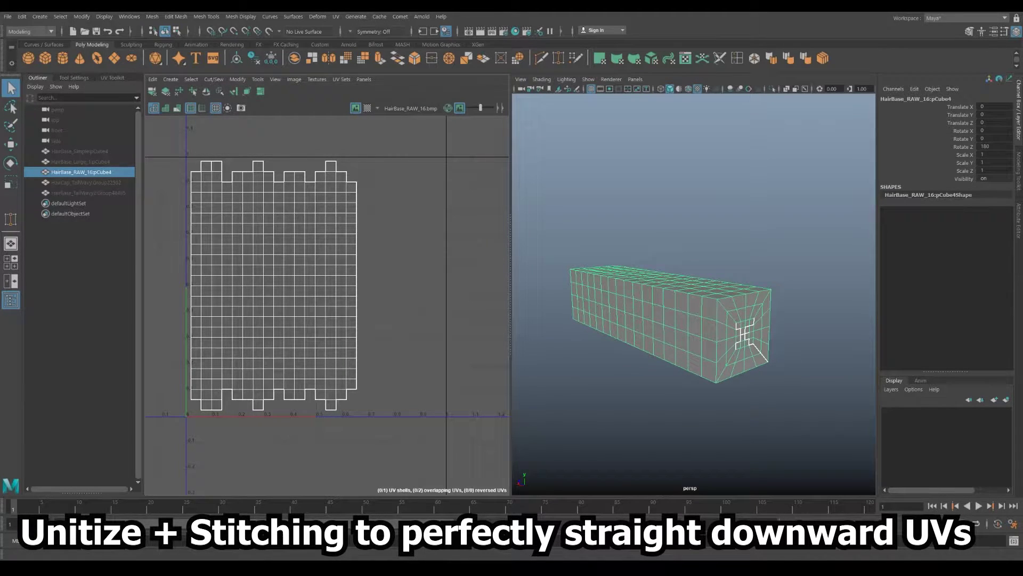
left_click_drag(703, 365, 554, 335, "alt")
middle_click_drag(727, 331, 671, 331, "alt")
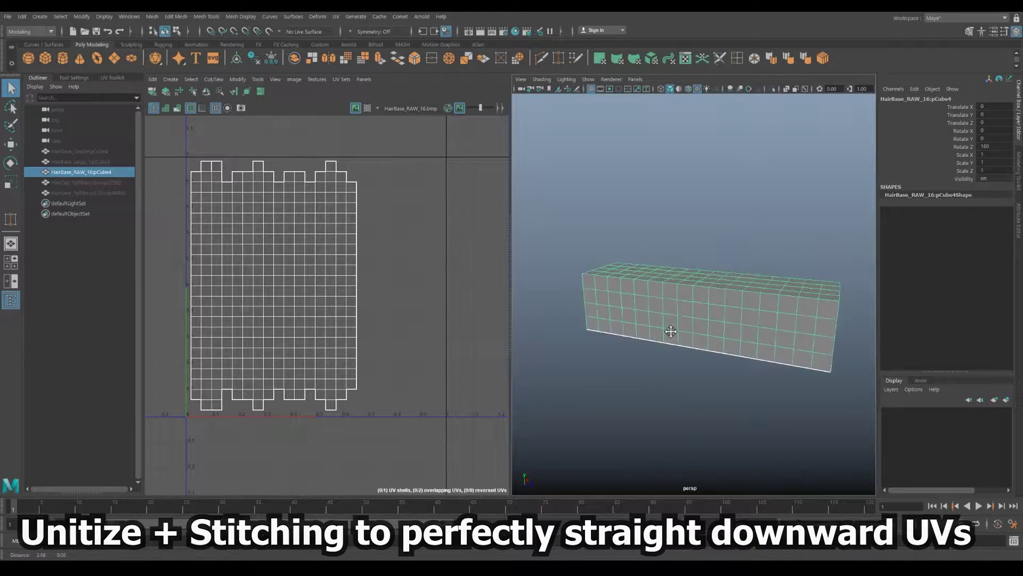
left_click_drag(671, 332, 701, 309, "alt")
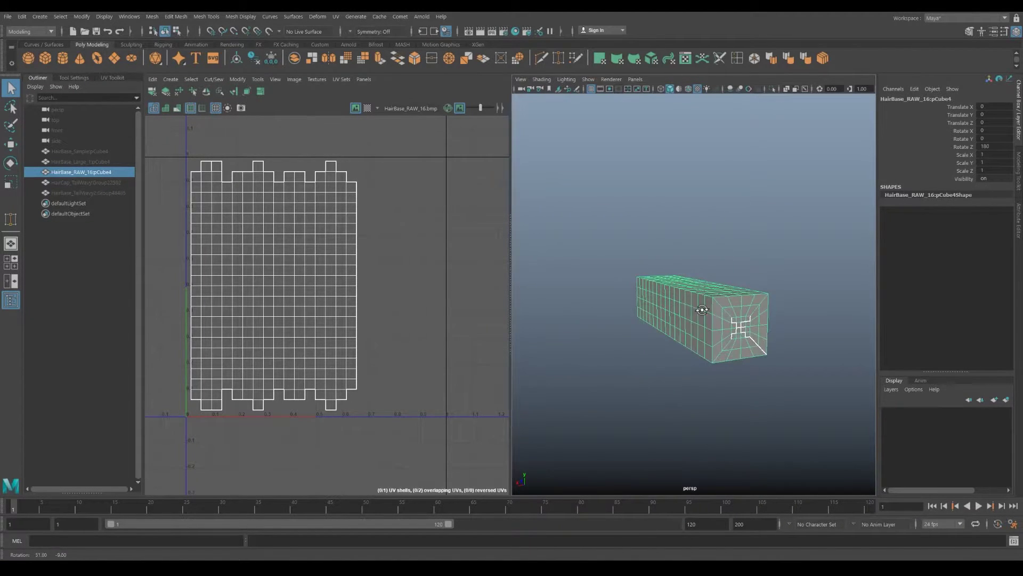
left_click_drag(739, 338, 709, 373, "alt")
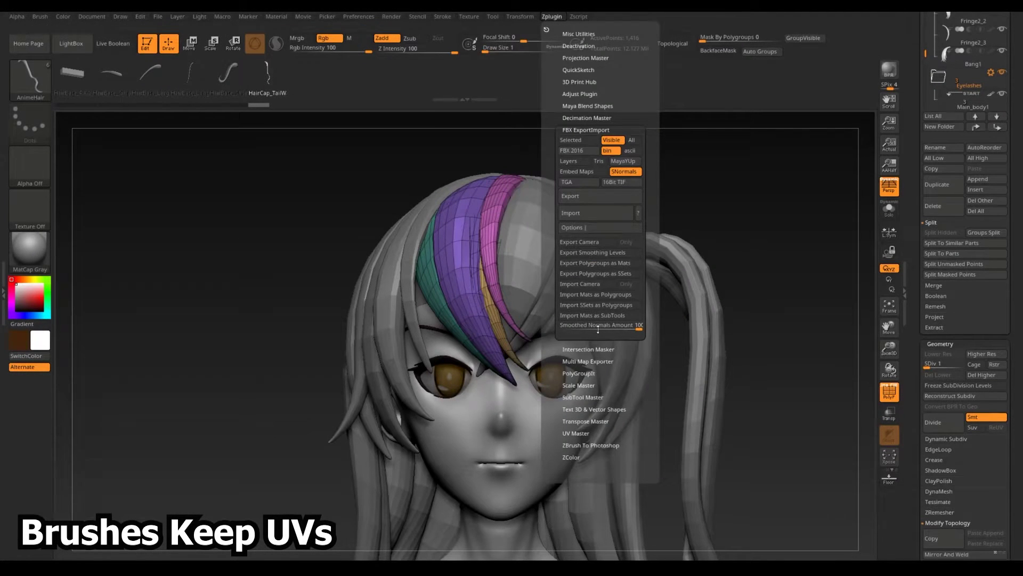
Step: Switch to ZBrush, clone the coloured fringe strands with UV Master's Work On Clone and flatten the clone to inspect its UVs
left_click(588, 130)
left_click(581, 224)
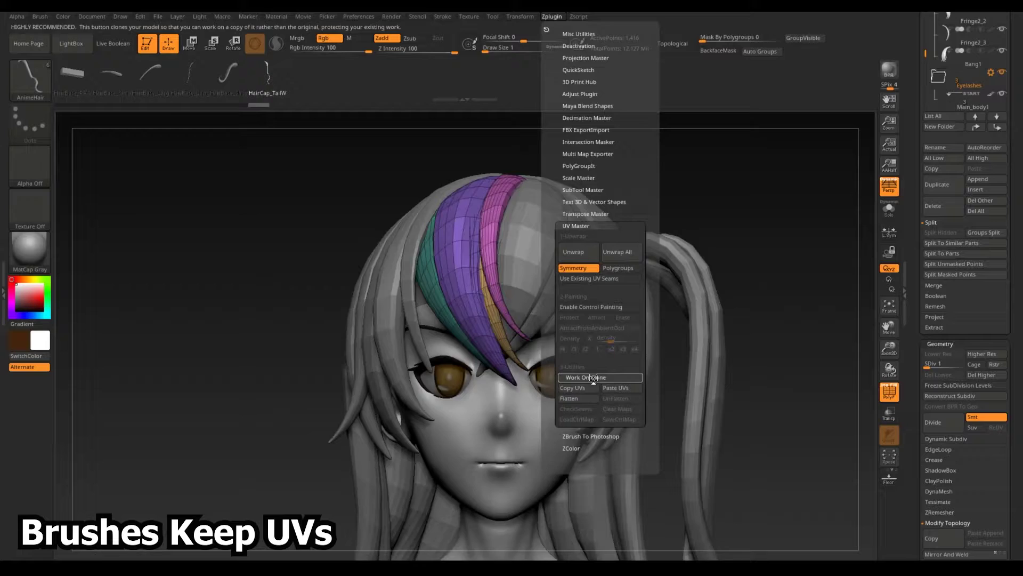
left_click(593, 377)
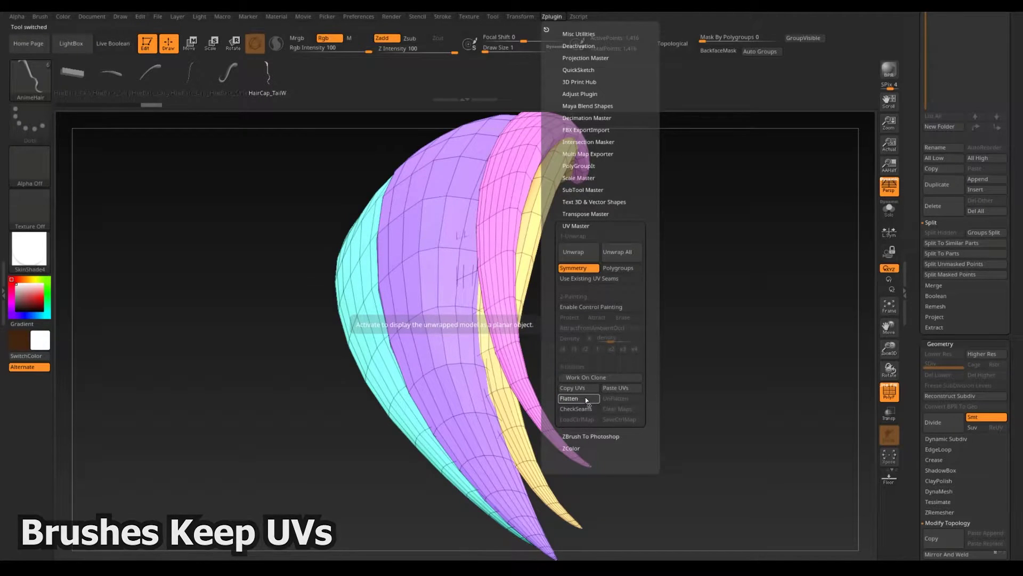
left_click(586, 399)
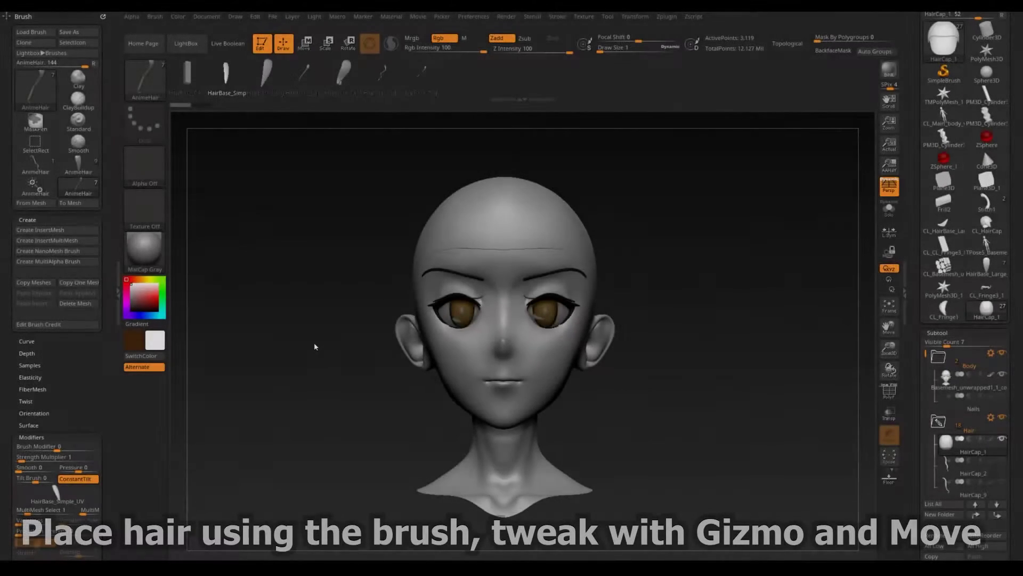
Step: Draw one hair strand on the side of the scalp cap with the AnimeHair brush's simple hair base mesh
left_click_drag(315, 347, 427, 240)
left_click_drag(527, 224, 621, 182)
mouse_move(717, 270)
left_mouse_down()
mouse_move(405, 325)
mouse_move(666, 353)
mouse_move(685, 373)
mouse_move(687, 407)
left_mouse_up()
key("shift+f")
left_click_drag(563, 255, 564, 259)
left_click_drag(659, 234, 712, 232, "shift")
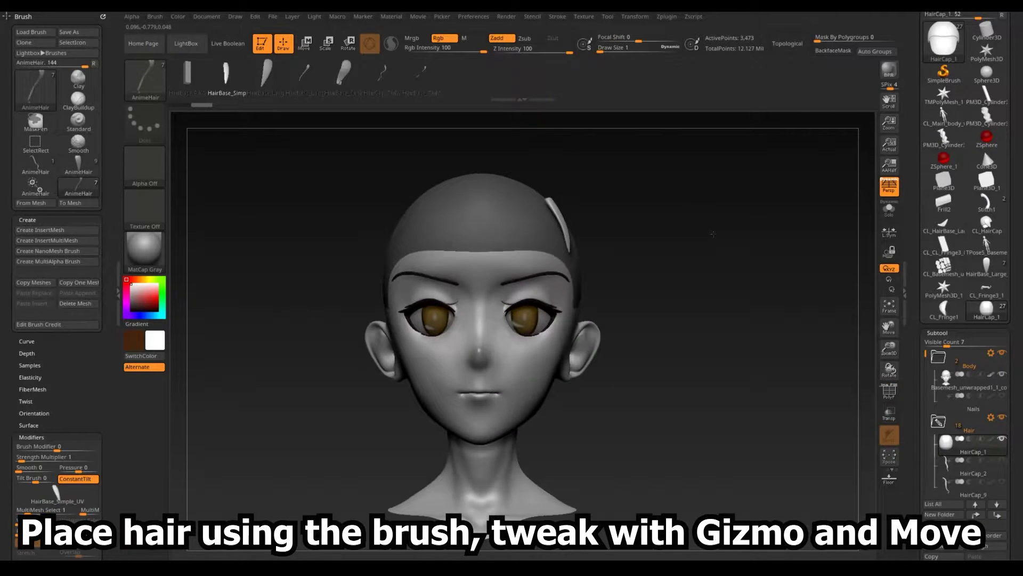
Step: Enlarge and reposition the hair strand with the gizmo so it hangs beside the face
key("w")
left_click_drag(555, 226, 583, 226)
left_click_drag(594, 265, 601, 287)
left_click_drag(687, 309, 421, 317)
left_click_drag(537, 334, 544, 348)
left_click_drag(426, 331, 687, 325, "shift")
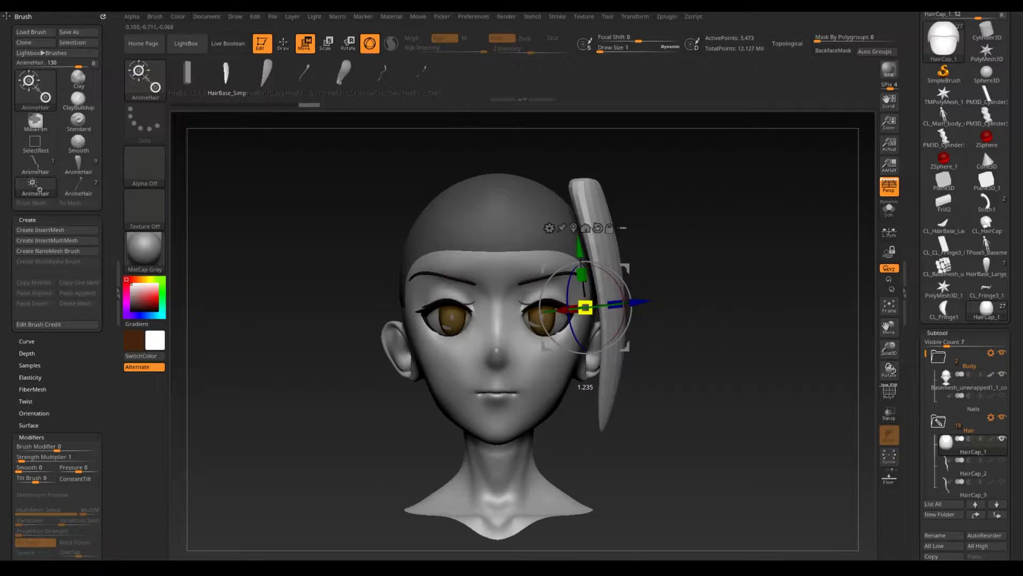
Step: Shape the hair strand with the Move brush so it curves from the scalp down along the side of the face
key("q")
key("b")
key("m")
key("v")
left_click_drag(704, 208, 480, 261)
left_click_drag(508, 205, 529, 184)
key("shift+f")
left_click_drag(383, 208, 579, 278)
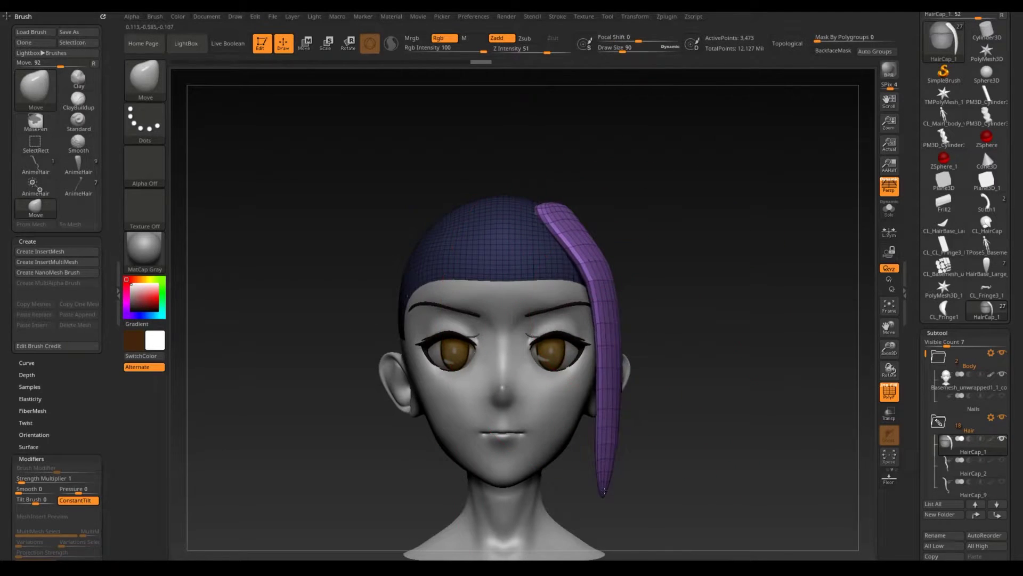
Step: Split the hair strand from the HairCap_1 scalp cap into its own subtool and make the strand the active subtool
left_click_drag(623, 404, 536, 397)
left_click_drag(947, 525, 948, 242)
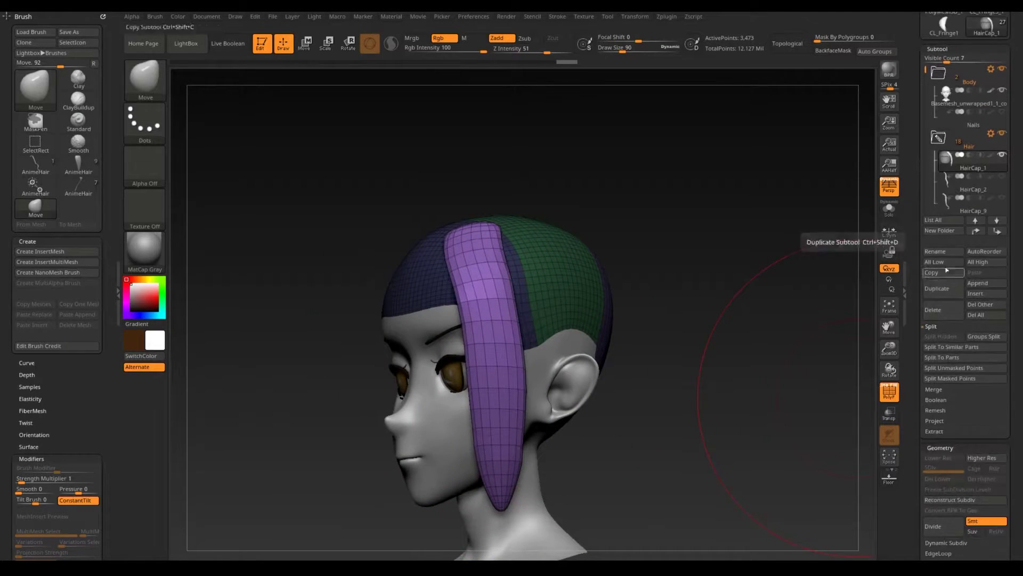
left_click(955, 373)
left_click(492, 295, "alt")
left_click_drag(496, 207, 559, 392, "shift")
Step: Duplicate the hair strand with the gizmo and move and rotate the copy to the opposite side of the head
key("w")
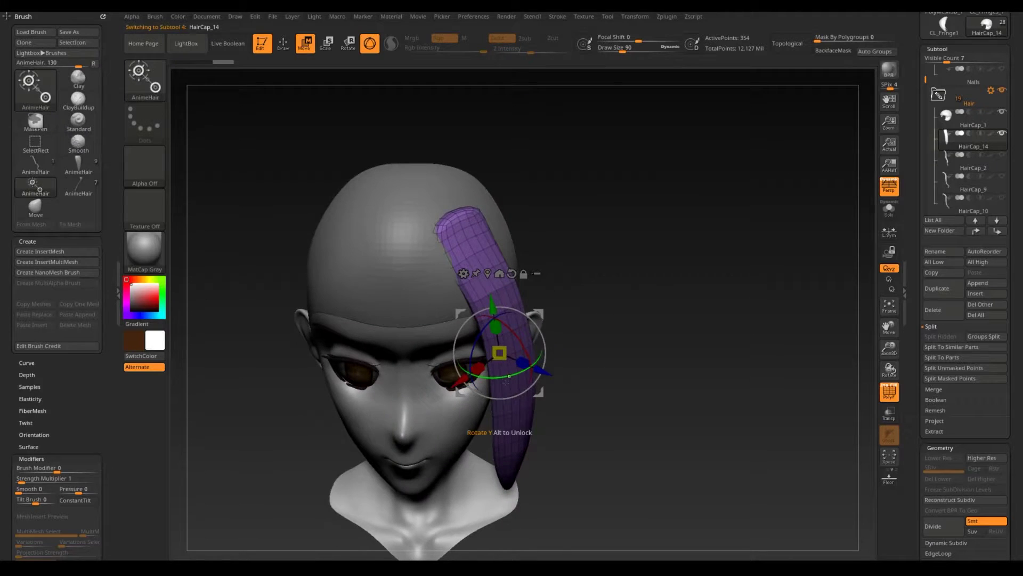
left_click_drag(461, 314, 408, 344)
key("ctrl+z")
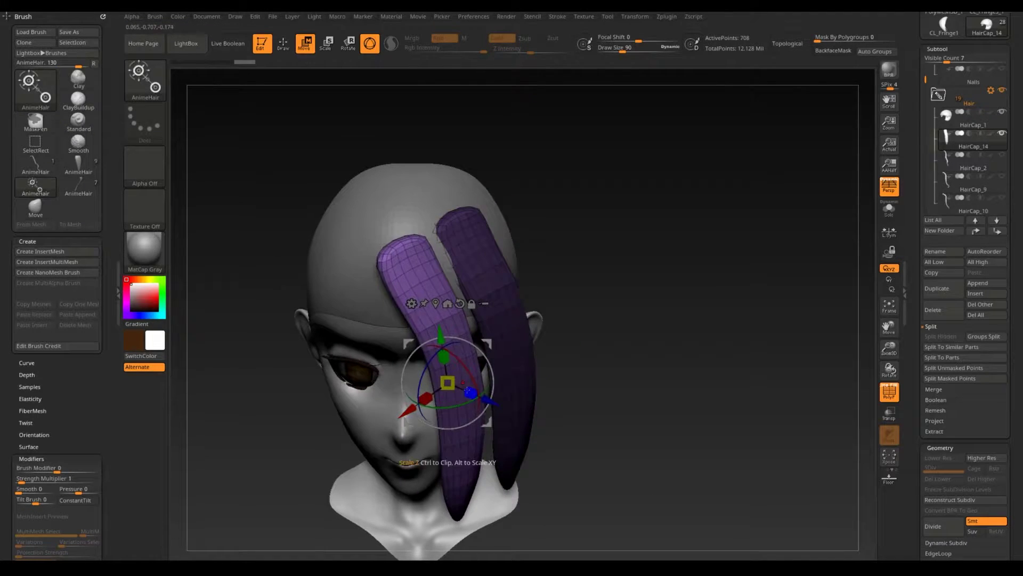
left_click_drag(447, 409, 379, 413)
left_click_drag(298, 426, 341, 380, "shift")
left_click_drag(482, 354, 481, 324)
left_click_drag(592, 320, 502, 318, "shift")
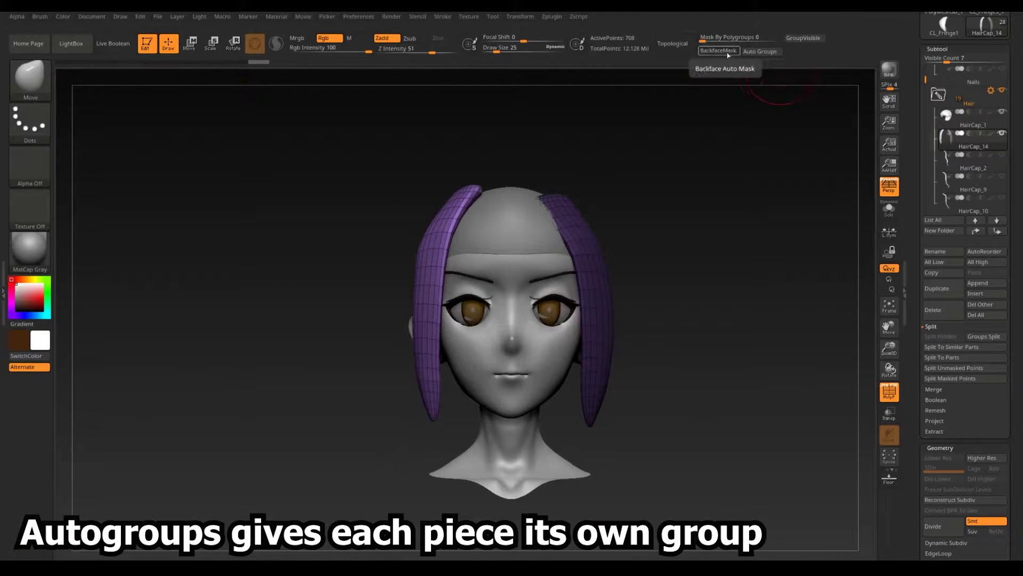
Step: Apply Auto Groups to the hair strands and position a strand beside its neighbour using the gizmo with Mask By Polygroups at 100
left_click(760, 52)
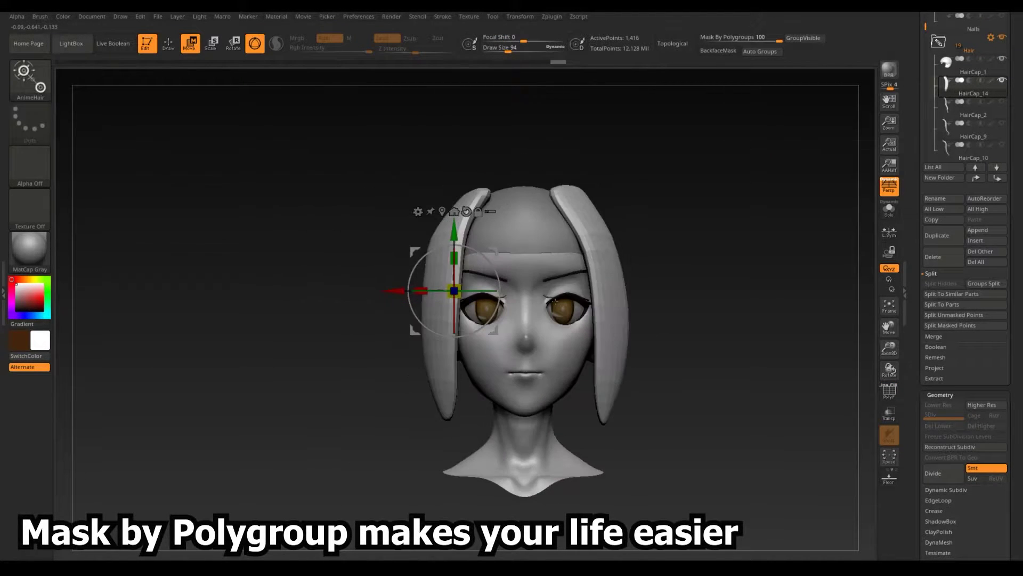
left_click_drag(482, 291, 453, 291)
right_click_drag(453, 291, 633, 286)
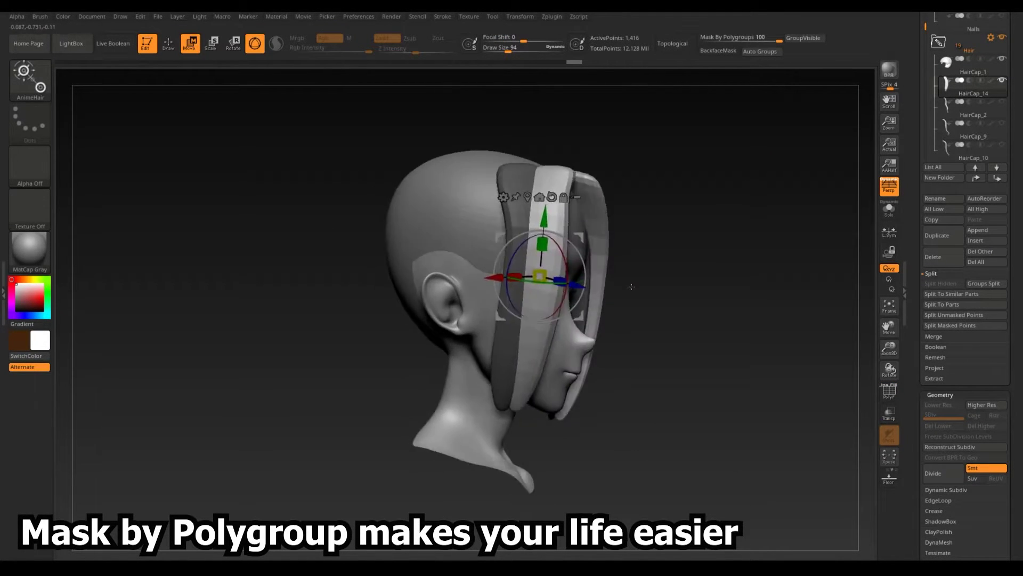
left_click_drag(541, 277, 577, 251)
right_click_drag(709, 267, 542, 264)
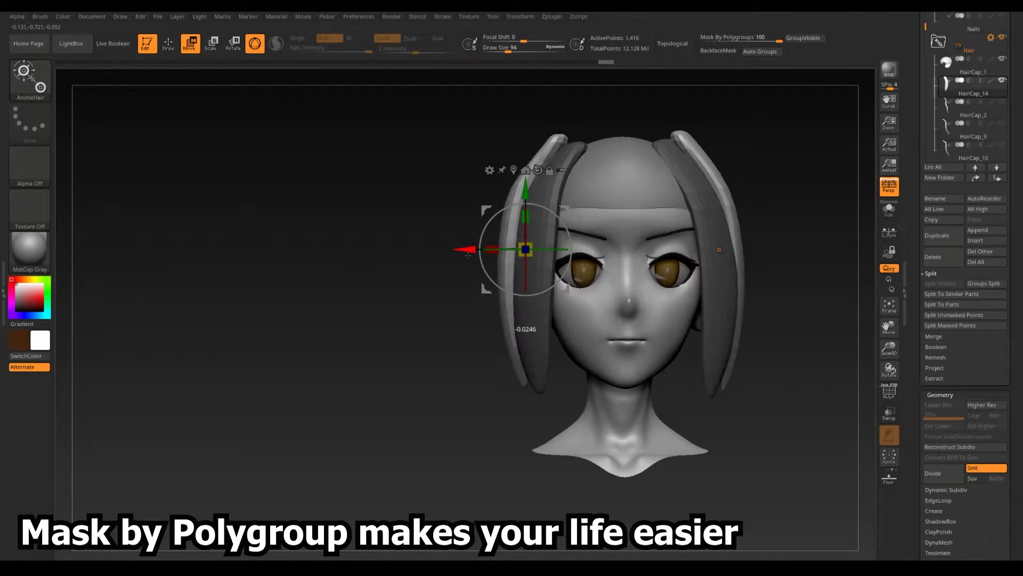
mouse_move(468, 255)
left_mouse_down("alt")
mouse_move(335, 314)
mouse_move(426, 314)
left_mouse_up("alt")
key("shift+f")
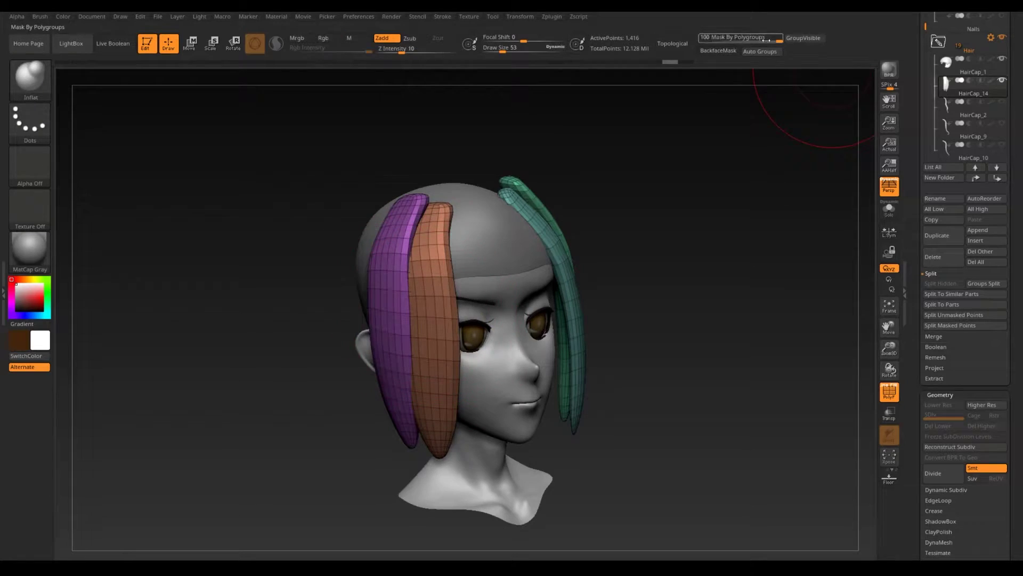
left_click_drag(639, 214, 667, 110, "shift")
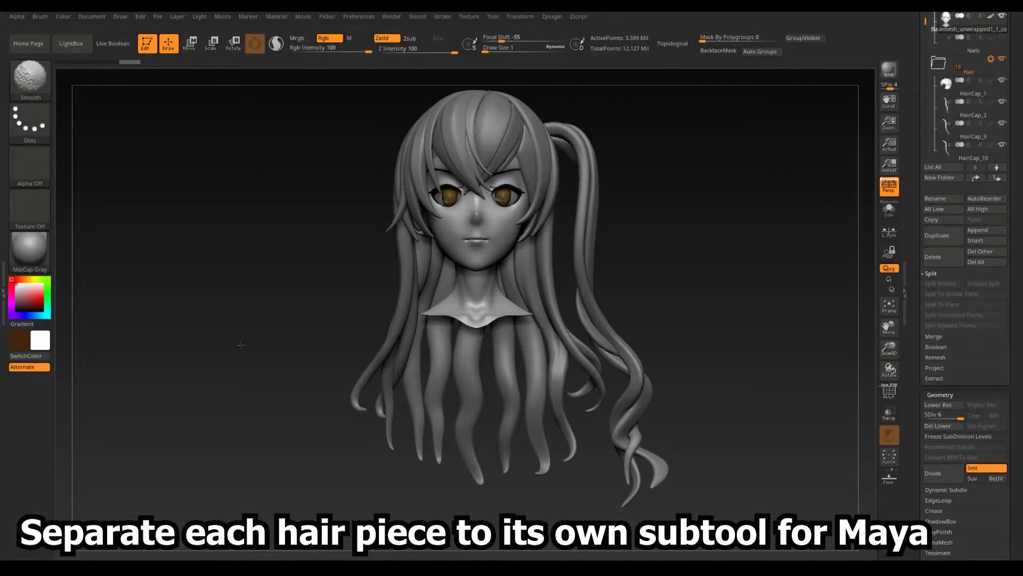
Step: Examine the complete long hairstyle and its curled side ponytail from several angles
mouse_move(219, 425)
left_mouse_down()
mouse_move(299, 397)
mouse_move(239, 410)
mouse_move(213, 389)
mouse_move(331, 380)
left_mouse_up()
left_click_drag(379, 309, 344, 333, "alt")
mouse_move(283, 344)
left_mouse_down()
mouse_move(308, 339)
mouse_move(317, 365)
mouse_move(381, 368)
left_mouse_up()
left_click_drag(381, 315, 507, 373, "alt")
left_click_drag(421, 346, 650, 320)
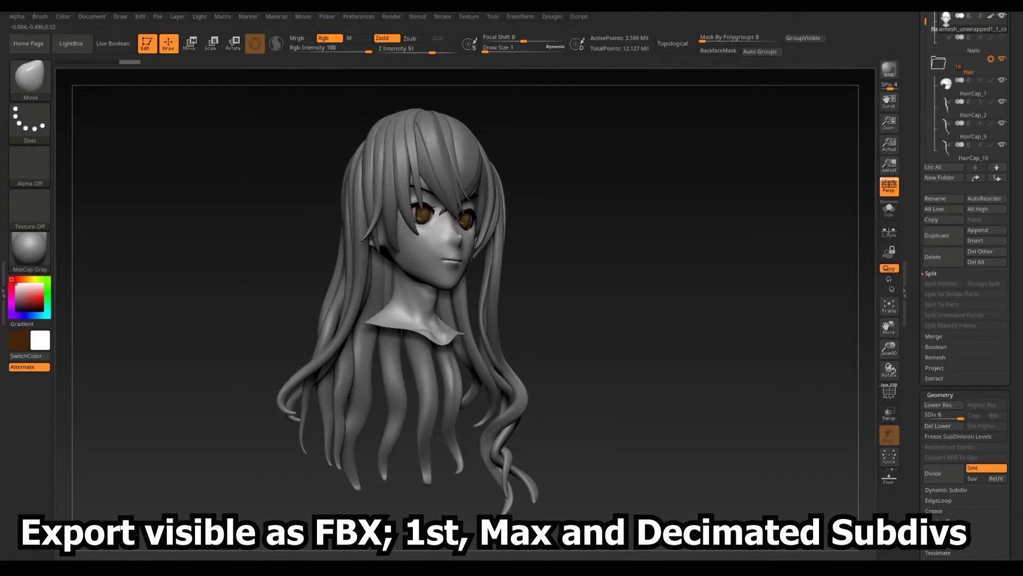
Step: Collapse the UV Master settings and open the FBX ExportImport settings to review the export options for visible subtools
left_click_drag(1019, 106, 1022, 254)
left_click(947, 18)
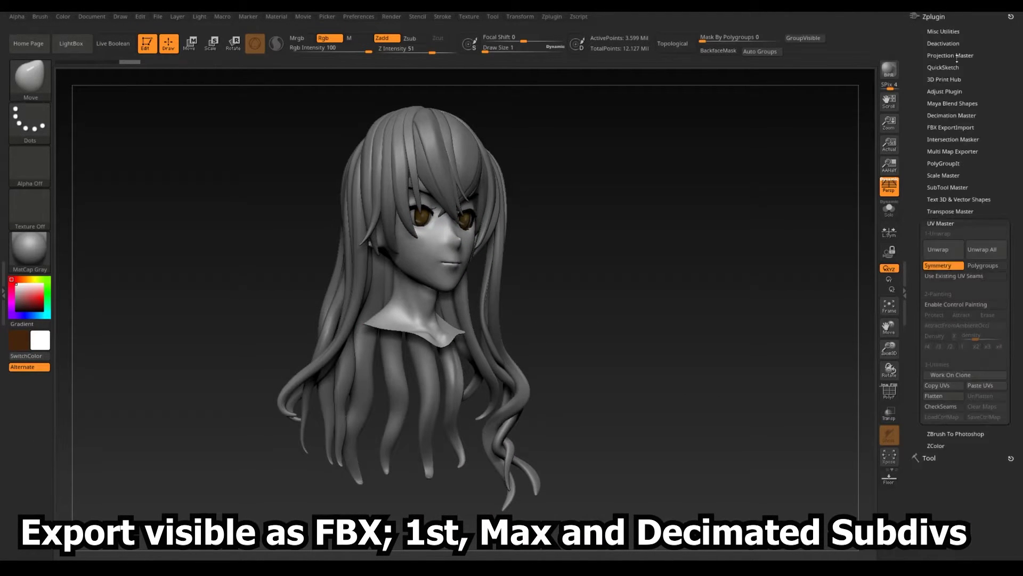
left_click(959, 224)
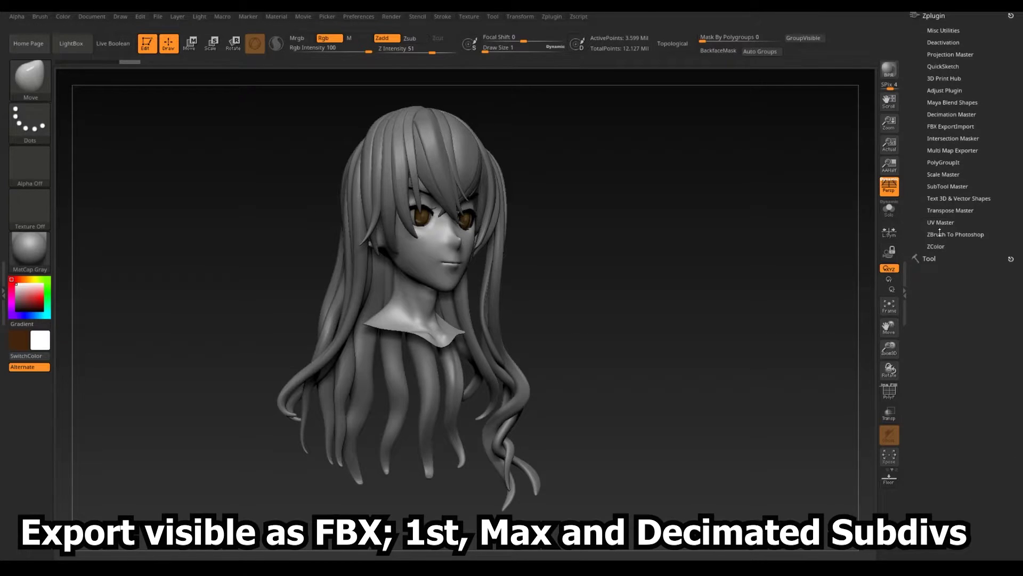
left_click(941, 128)
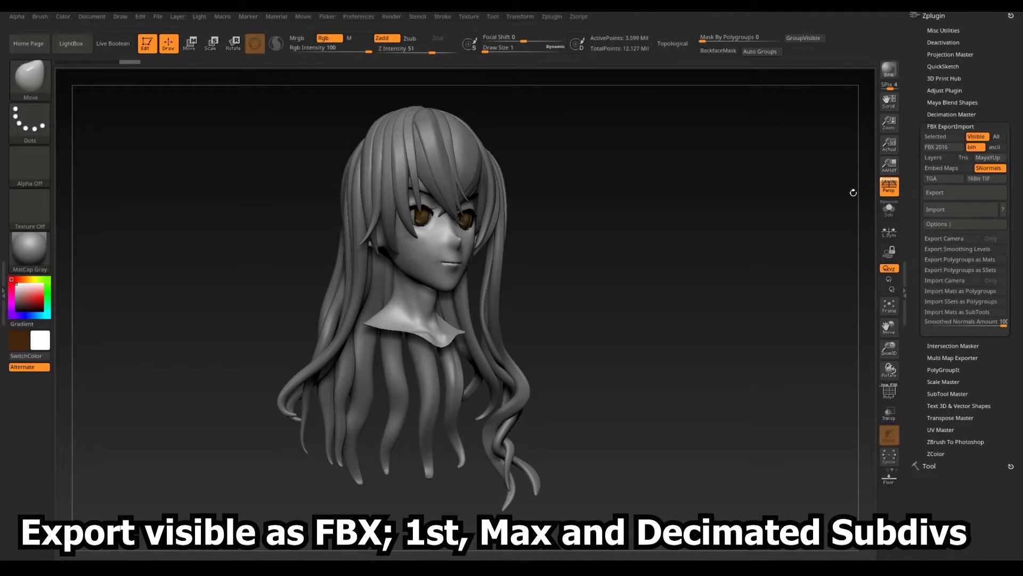
left_click_drag(582, 291, 562, 297)
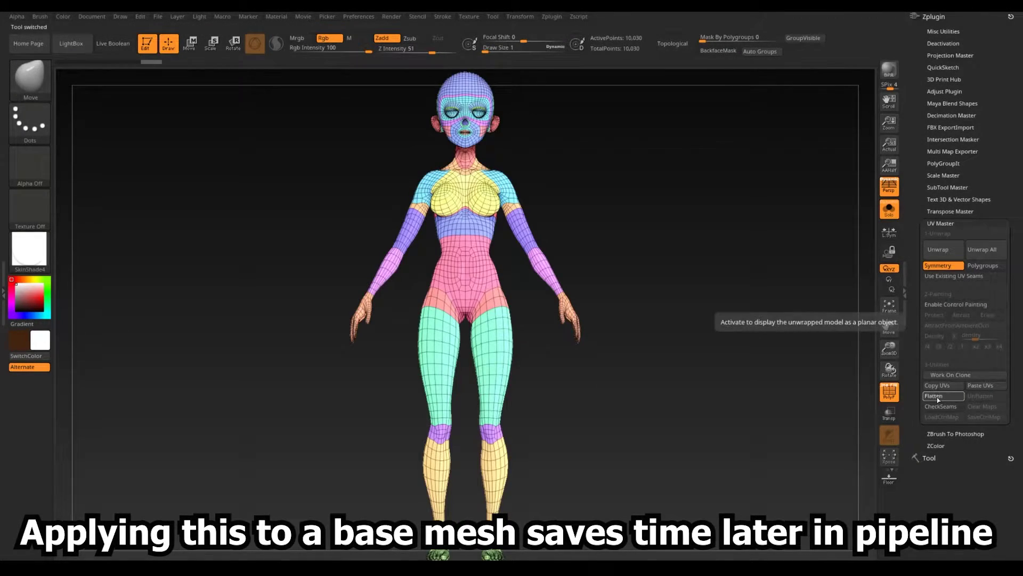
Step: Flatten the UV Master clone of the full-body base mesh to examine its UVs, and review the original body with polygroups
left_click(937, 397)
left_click_drag(524, 174, 520, 217, "alt")
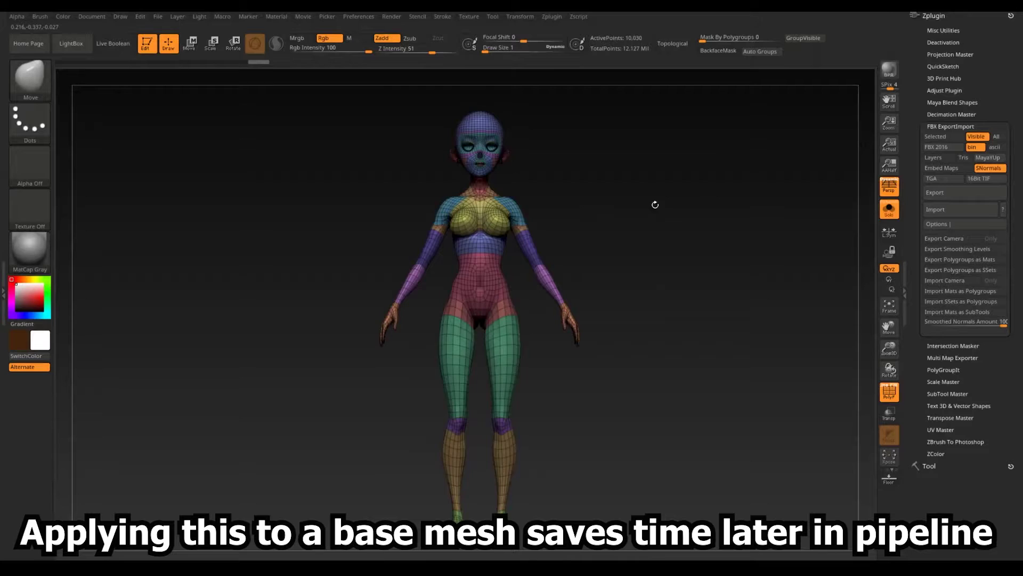
left_click_drag(655, 205, 679, 197)
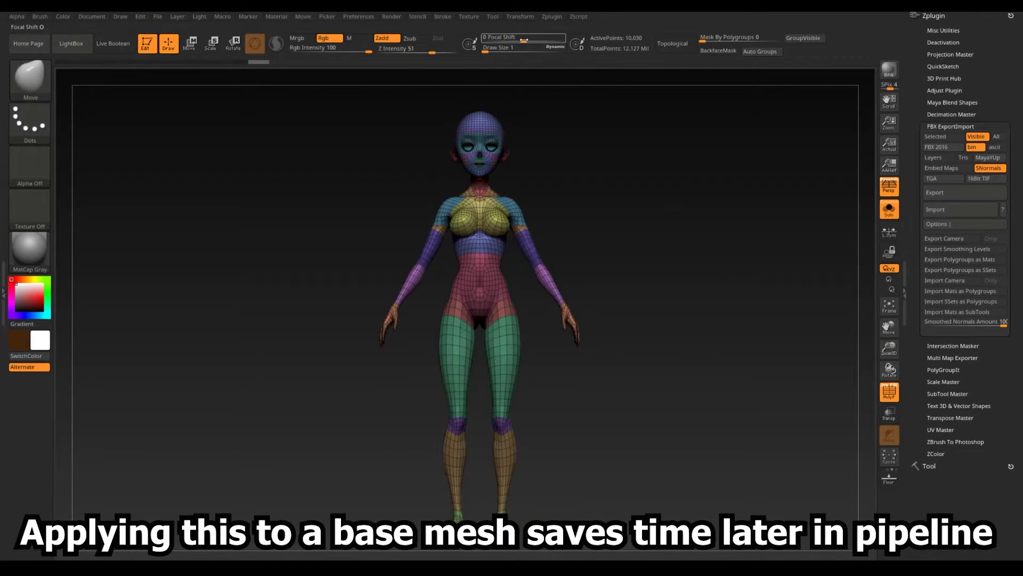
left_click(956, 126)
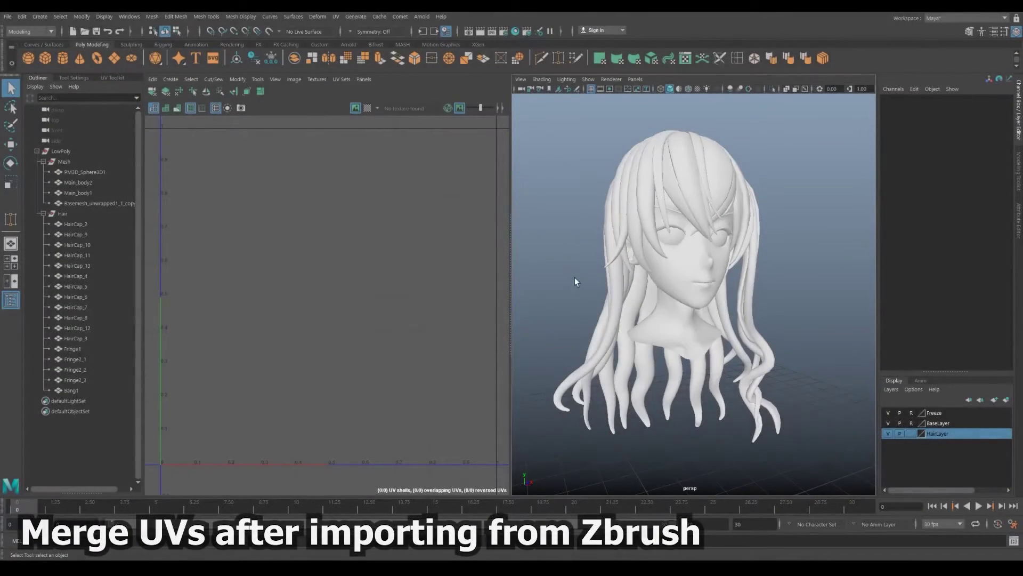
Step: Try to lay out the UVs of all imported hair meshes together without merging them, using Unfold3D and a packing resolution of 256
left_click_drag(519, 108, 823, 468)
left_click(257, 80)
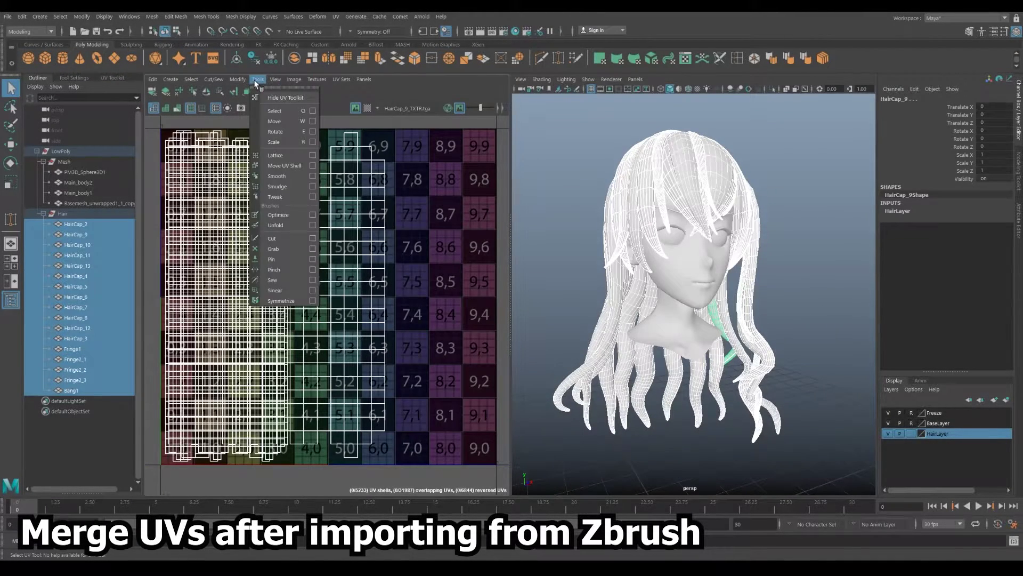
mouse_move(243, 80)
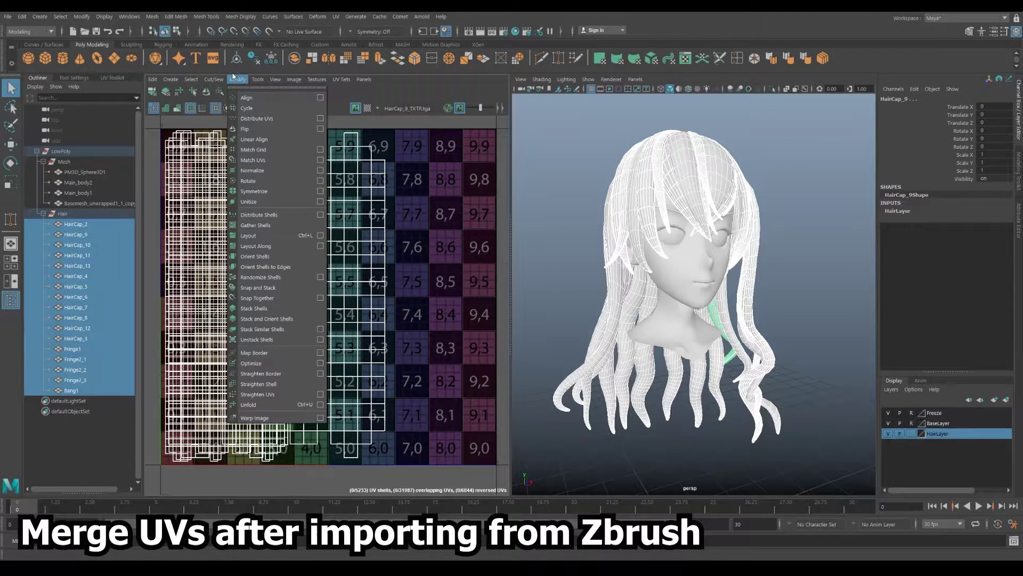
left_click(241, 81)
left_click(241, 80)
left_click(320, 236)
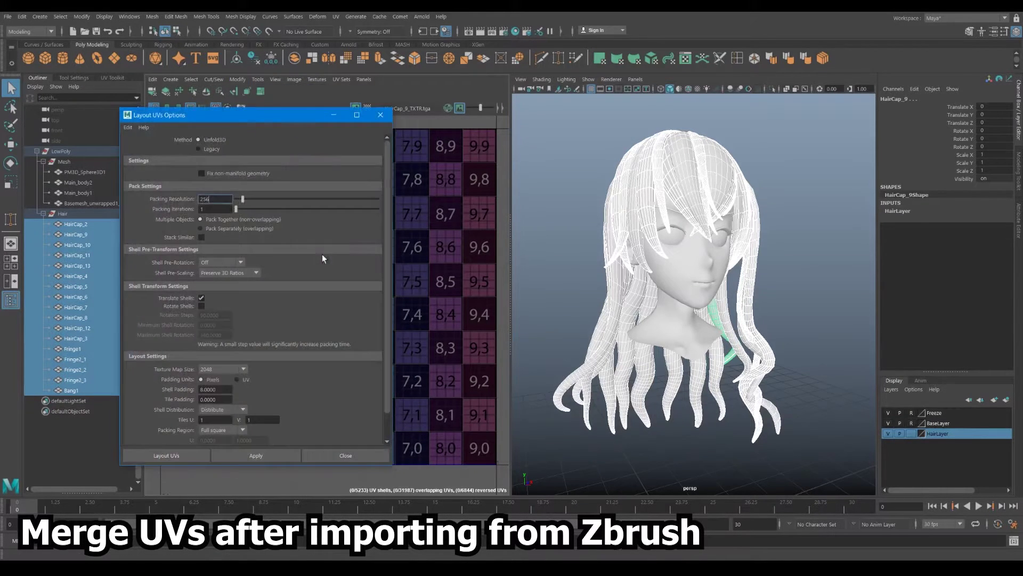
left_click_drag(243, 118, 471, 120)
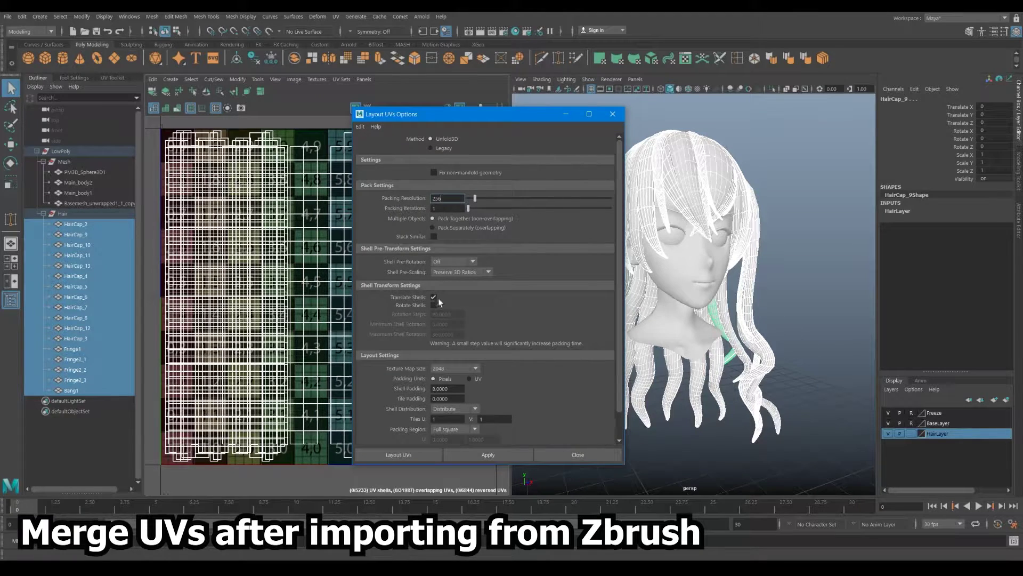
scroll(486, 367, "down", 1)
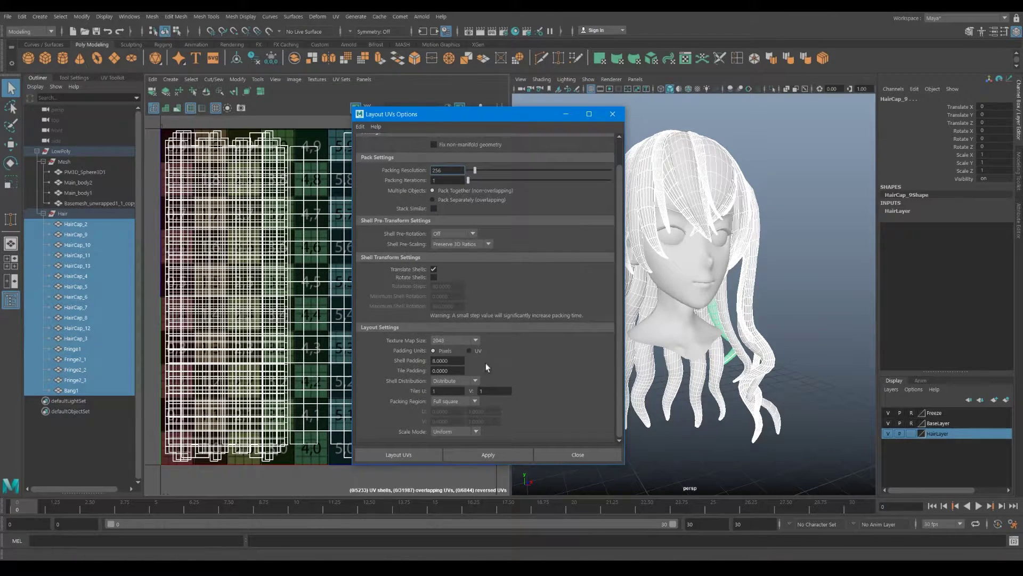
scroll(428, 392, "up", 1)
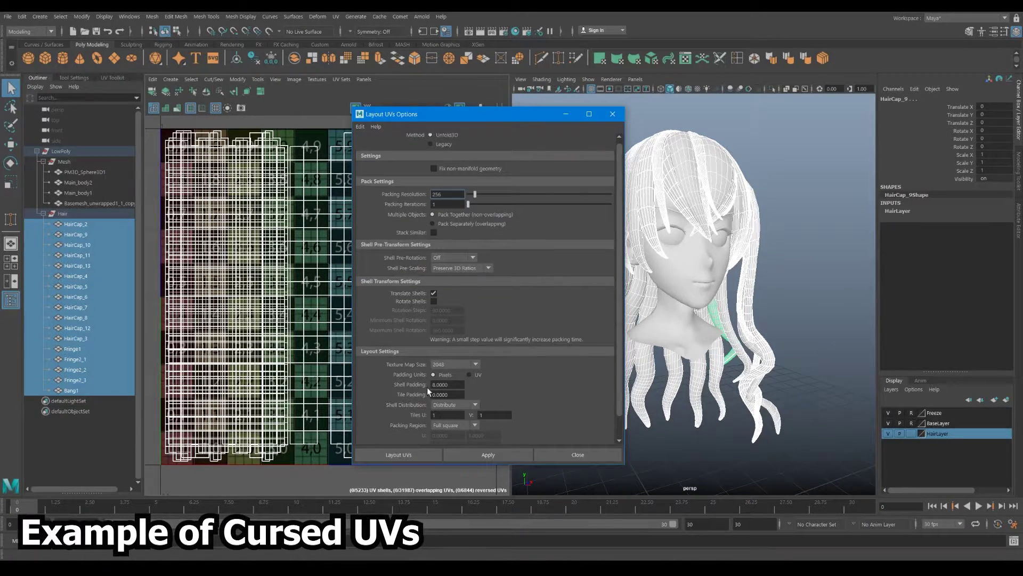
left_click(478, 453)
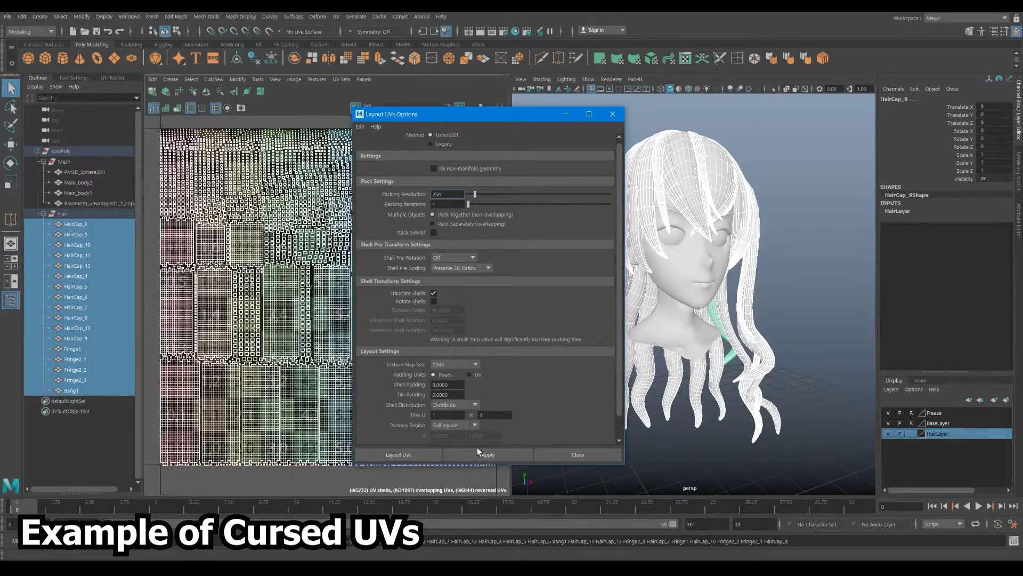
left_click_drag(477, 114, 669, 115)
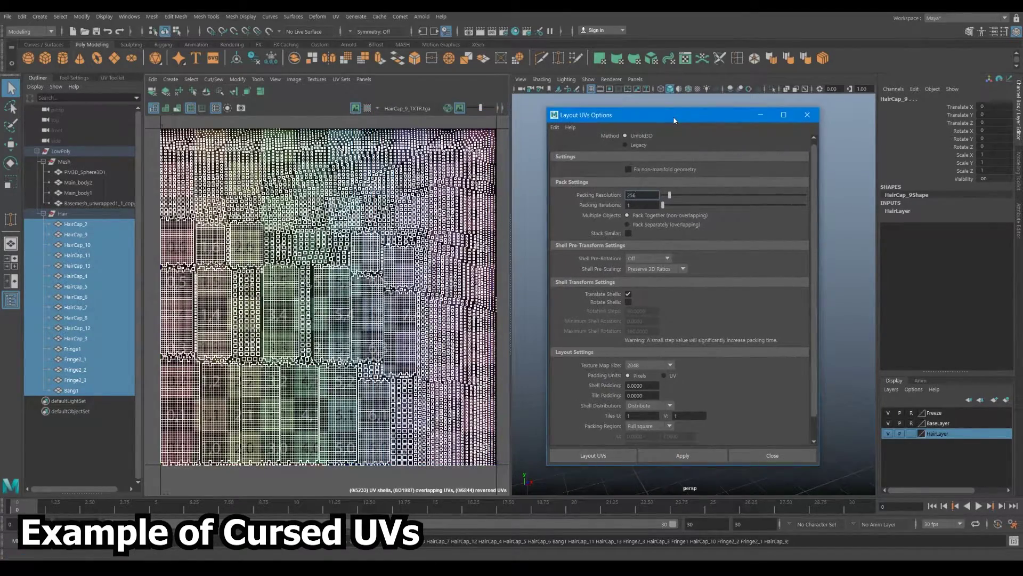
left_click(767, 456)
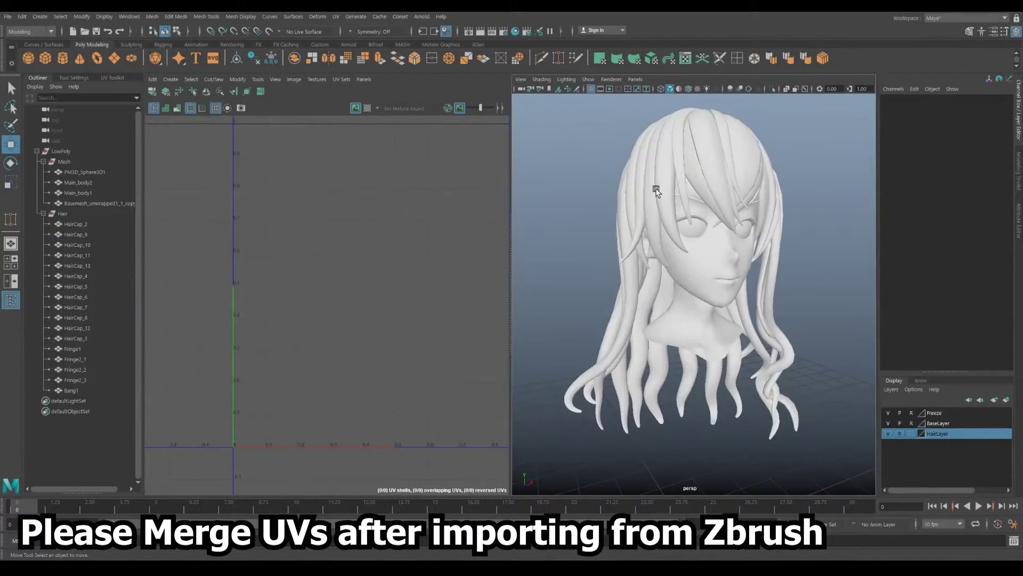
Step: Select all UVs of the hair meshes and merge them with a threshold of 0.0010
right_click(656, 190)
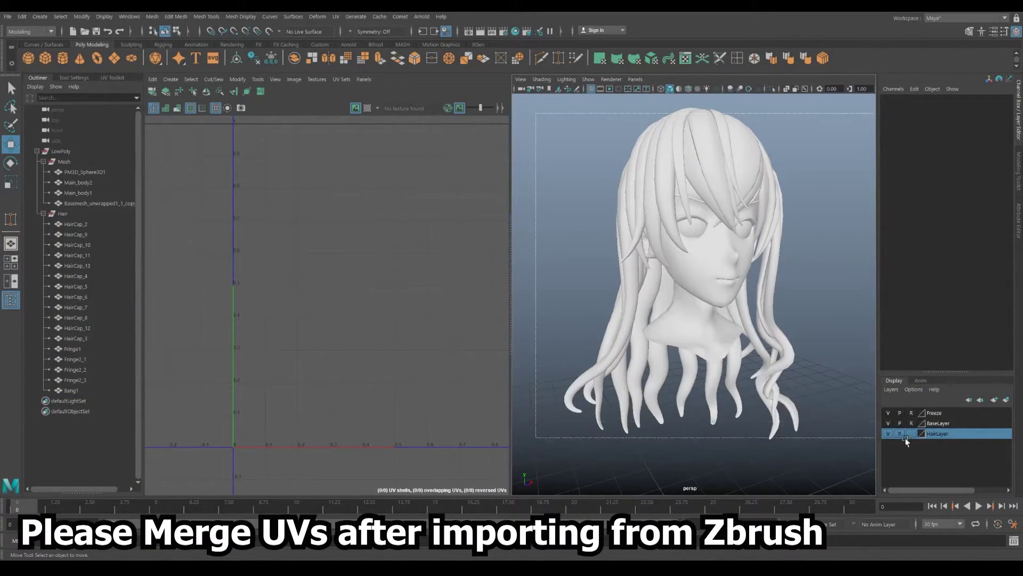
left_click_drag(826, 454, 826, 454)
right_click_drag(279, 252, 327, 256)
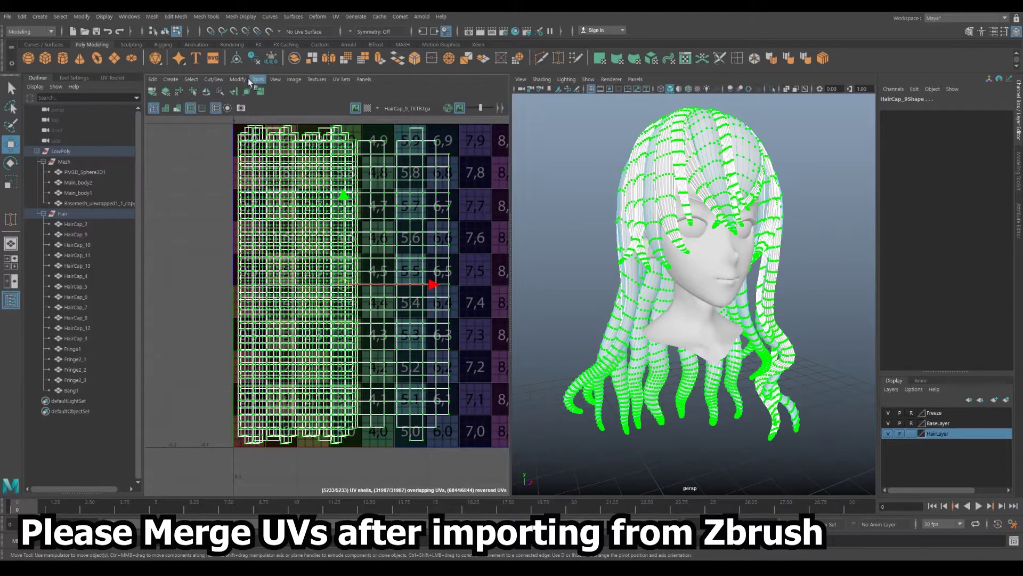
left_click(213, 79)
left_click(307, 169)
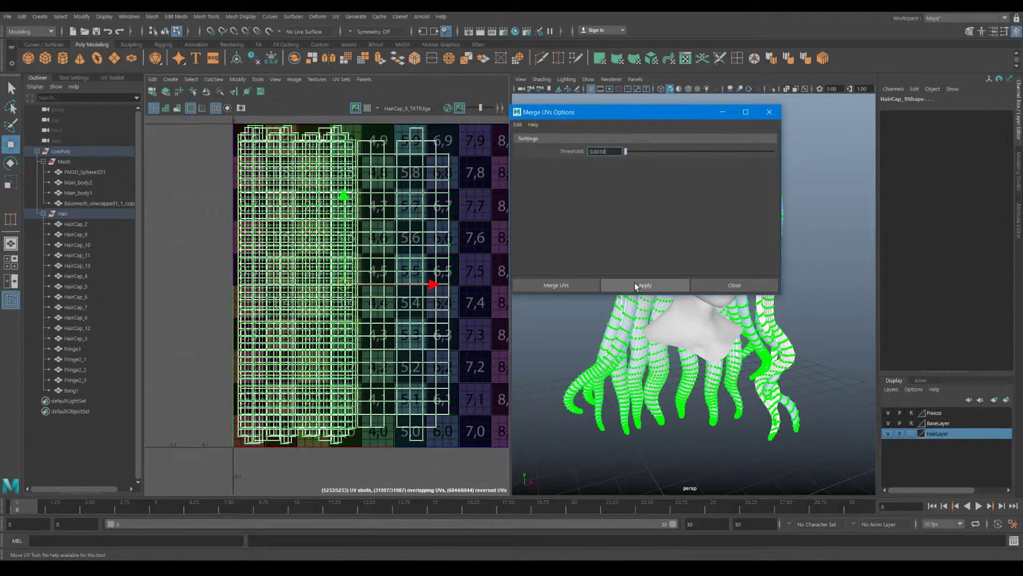
left_click(635, 287)
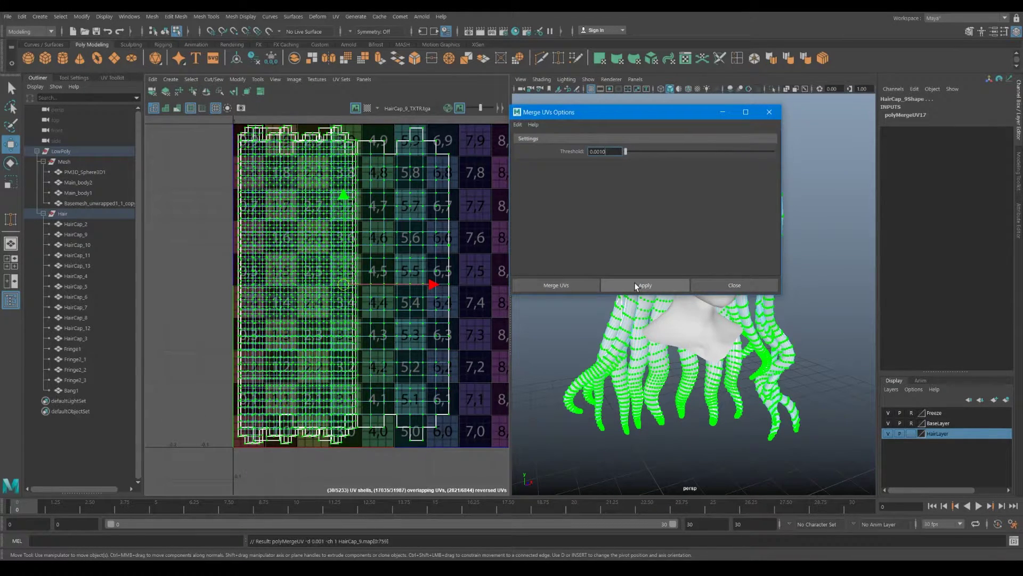
left_click(733, 286)
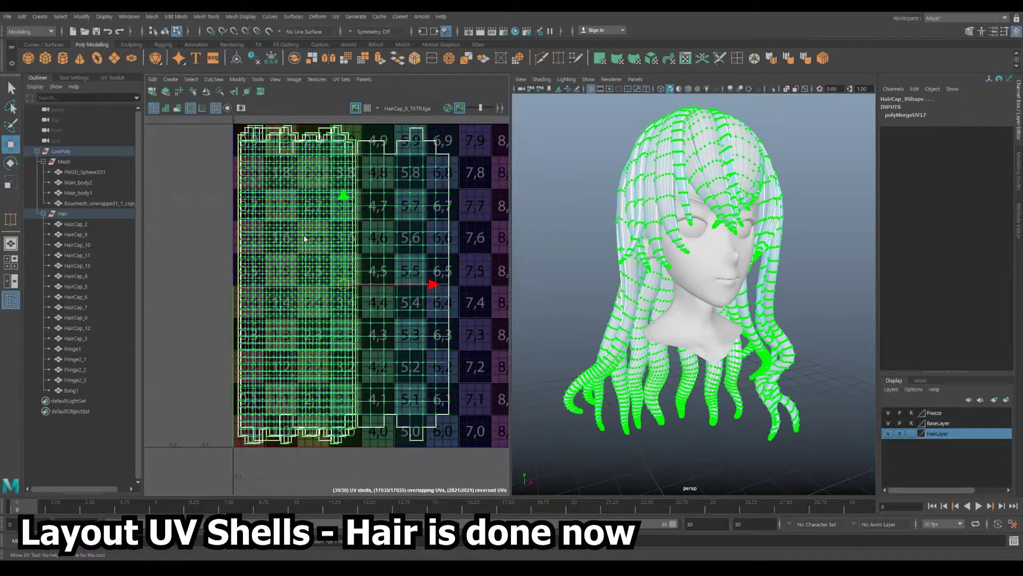
Step: Select all merged hair UV shells and lay them out together without overlap using Unfold3D at packing resolution 256, then return to object selection
right_click_drag(305, 237, 267, 213)
left_click_drag(368, 339, 479, 452)
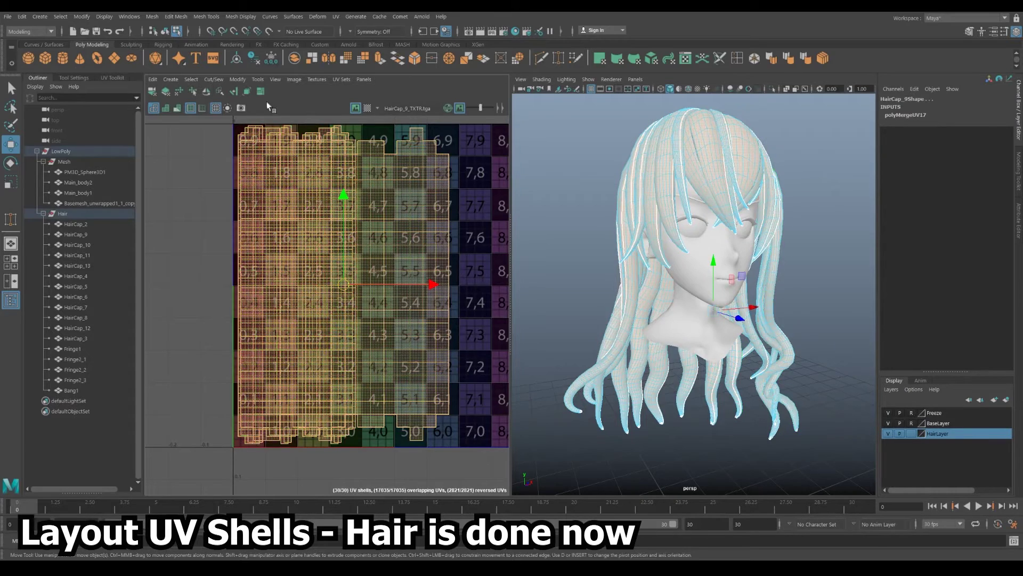
left_click(238, 80)
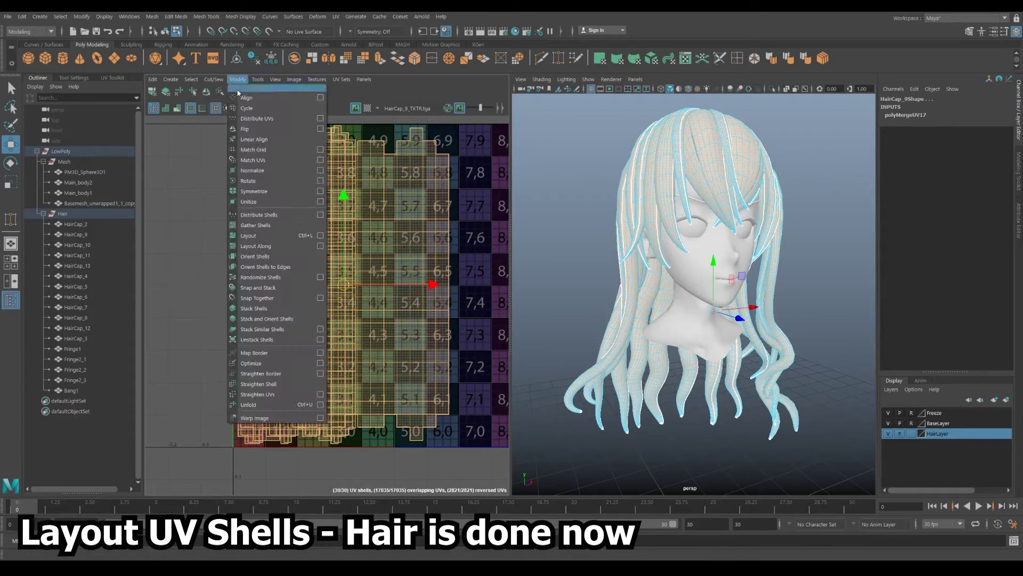
left_click(320, 236)
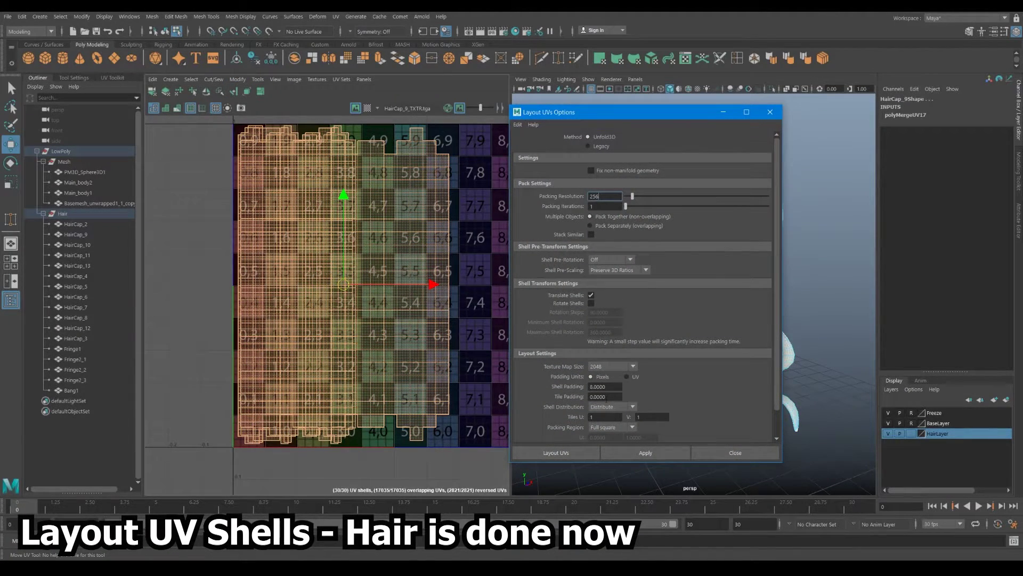
left_click(582, 454)
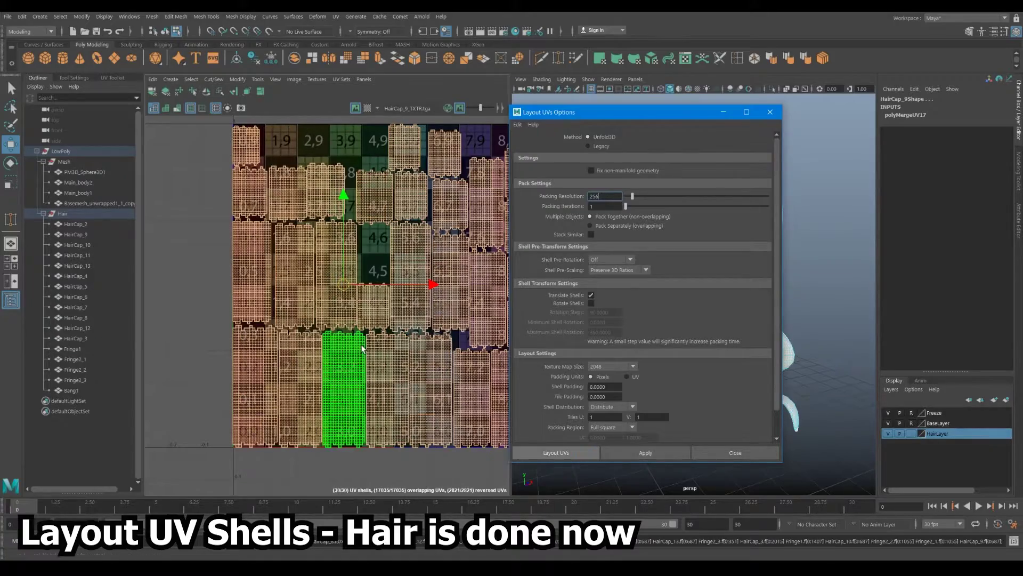
middle_click_drag(399, 302, 335, 304, "alt")
left_click(494, 326)
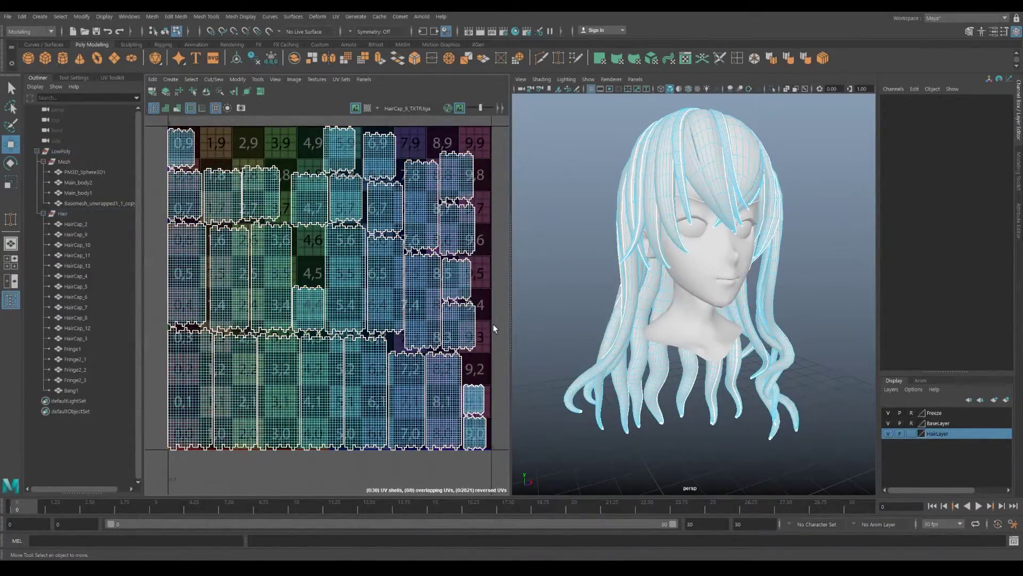
left_click_drag(639, 260, 711, 183, "alt")
right_click_drag(711, 172, 789, 153)
mouse_move(797, 208)
middle_mouse_down("alt")
mouse_move(782, 249)
mouse_move(800, 226)
middle_mouse_up("alt")
left_click(781, 249)
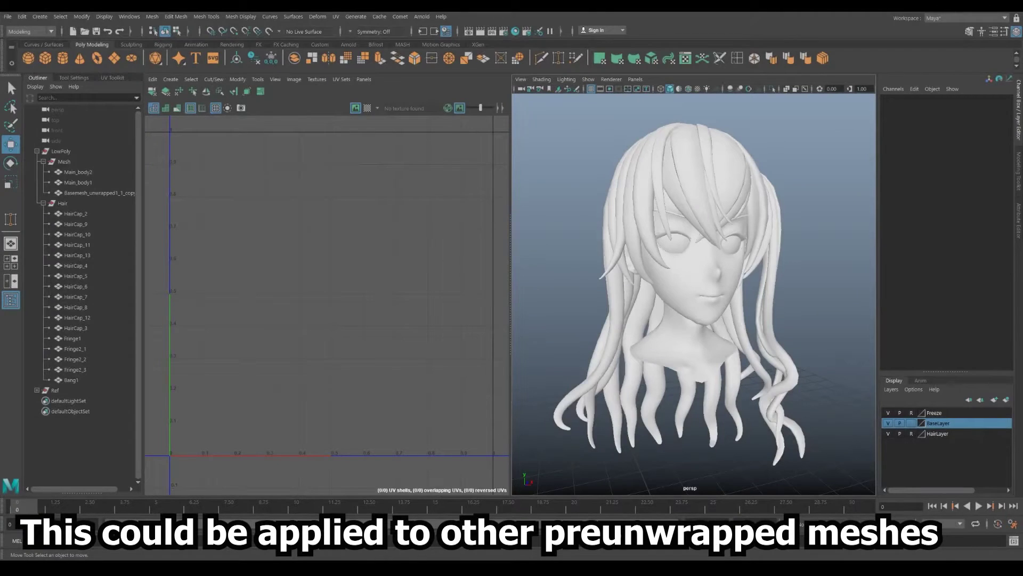
Step: Select the head base mesh with Main_body1 and Main_body2 and lay out their existing UVs
left_click_drag(762, 333, 851, 476)
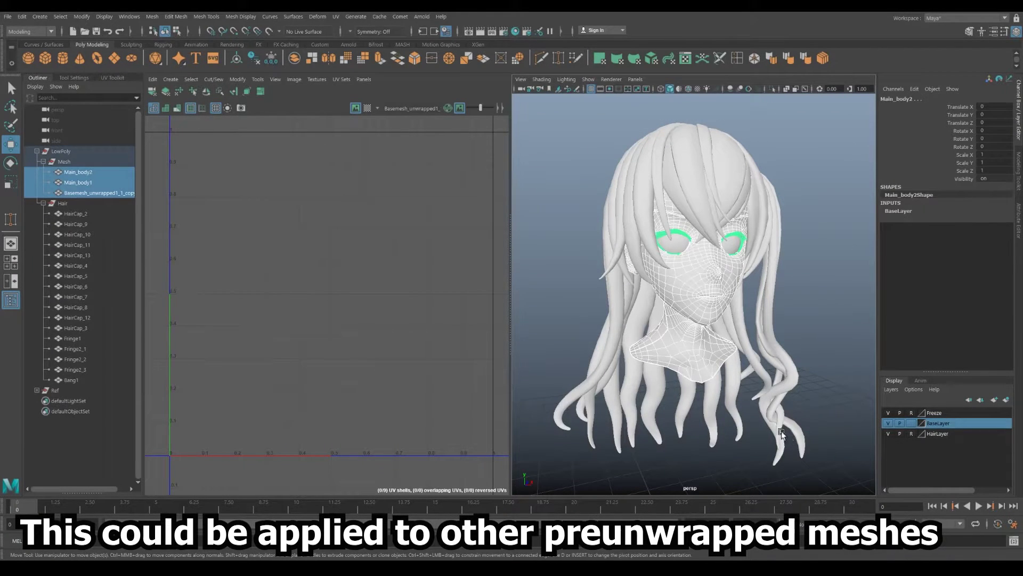
left_click(341, 79)
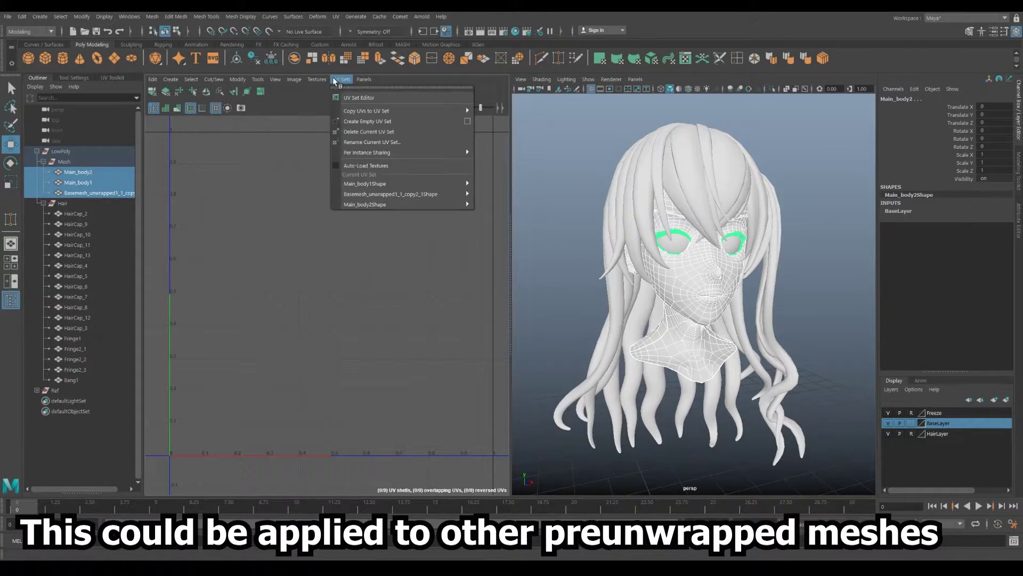
left_click(335, 80)
middle_click_drag(399, 245, 394, 247, "alt")
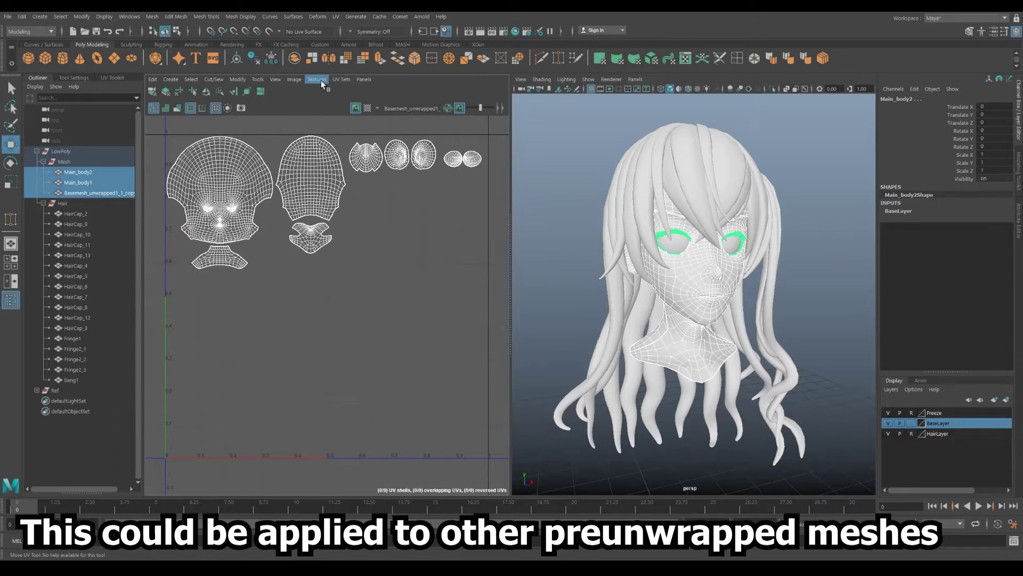
left_click(522, 109)
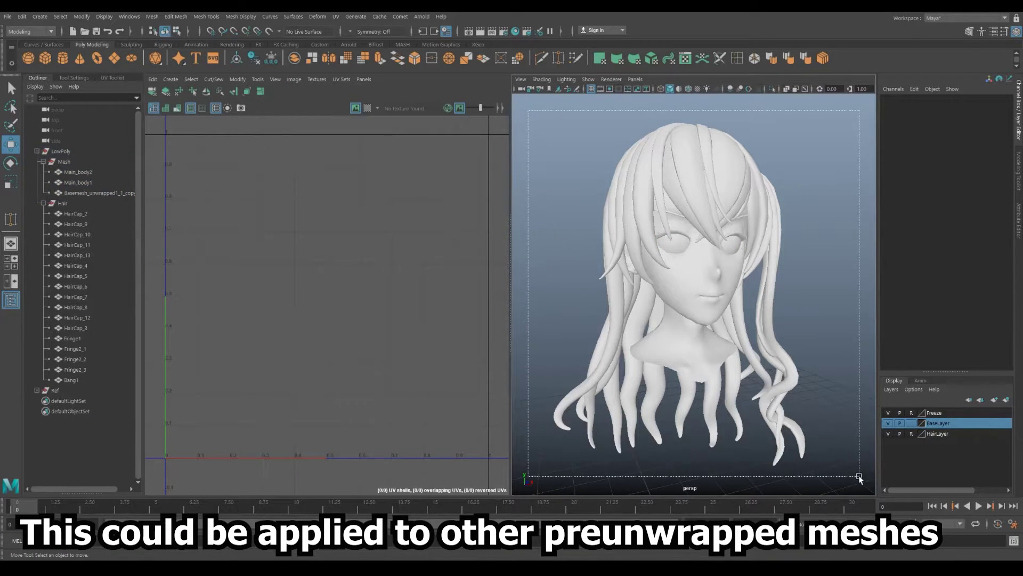
left_click_drag(859, 479, 858, 475)
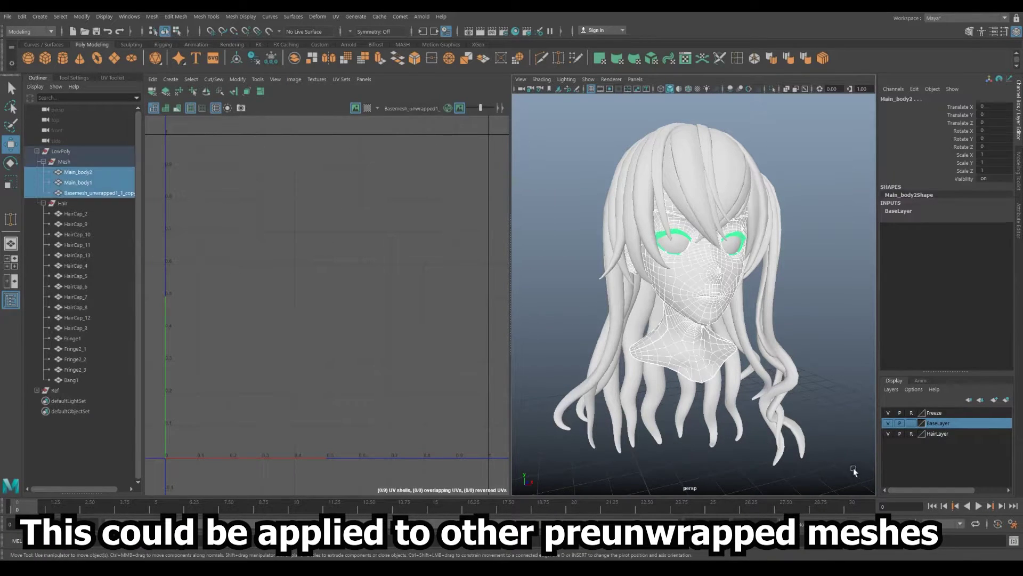
left_click(263, 79)
left_click(322, 235)
left_click(549, 454)
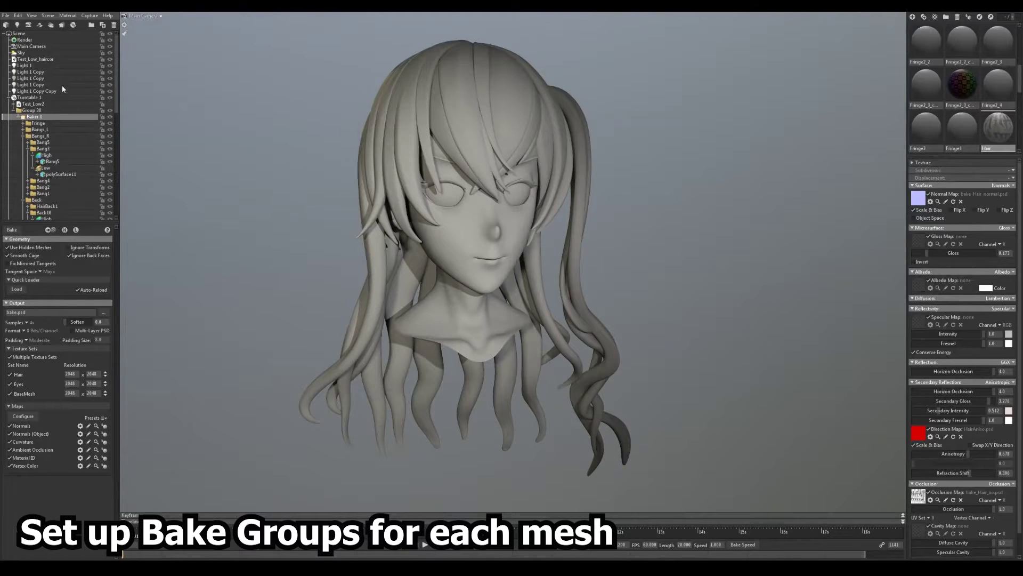
Step: Switch to Marmoset Toolbag and compare the baker's high-poly and low-poly hair from different sides by playing and pausing the turntable
left_click(65, 230)
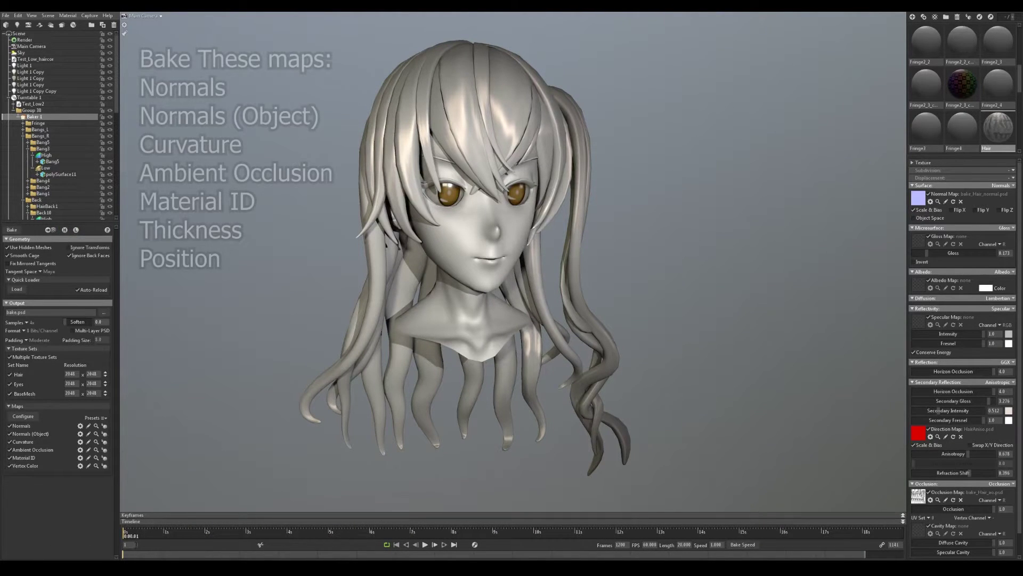
left_click(425, 544)
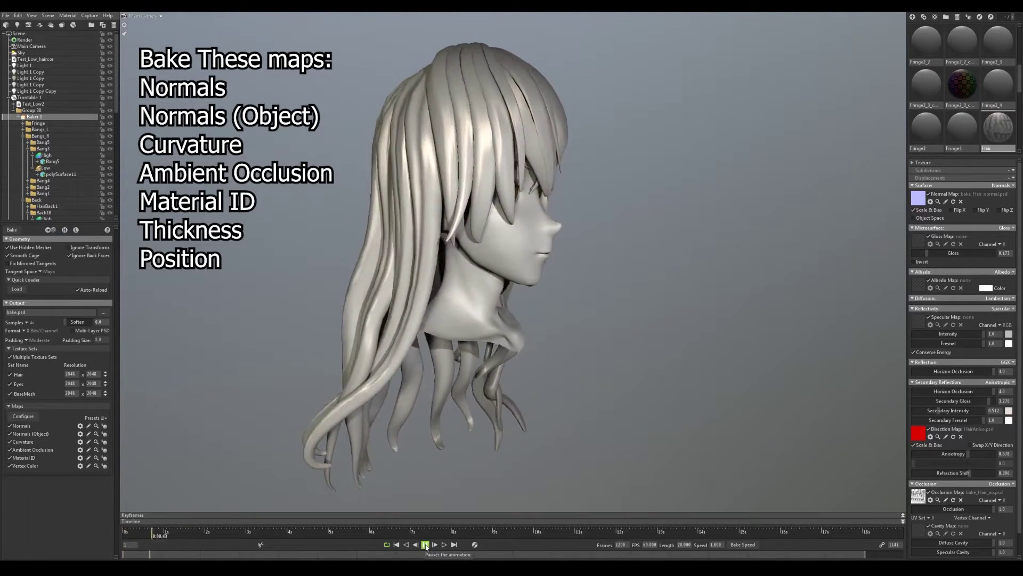
left_click(425, 544)
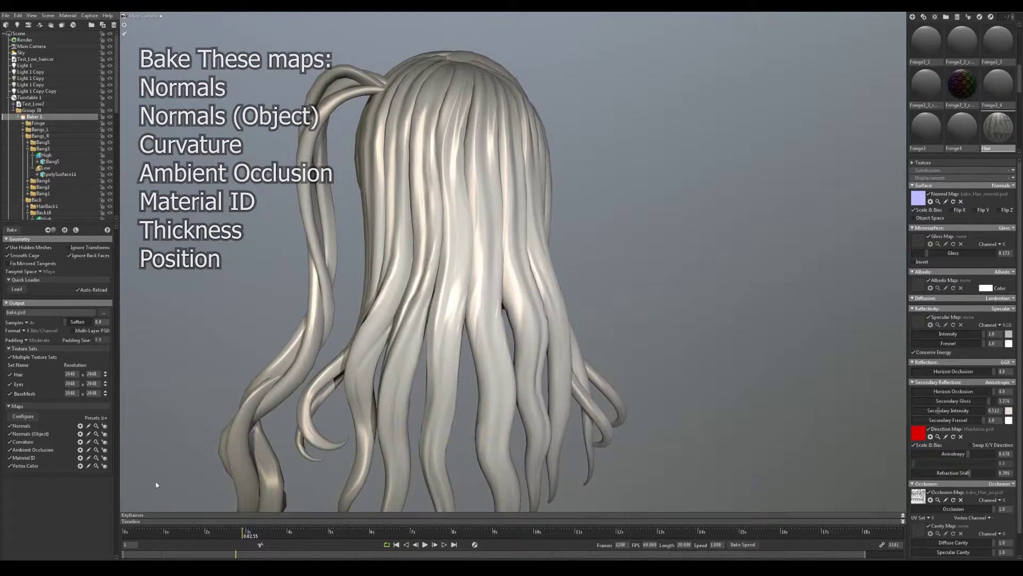
left_click(65, 229)
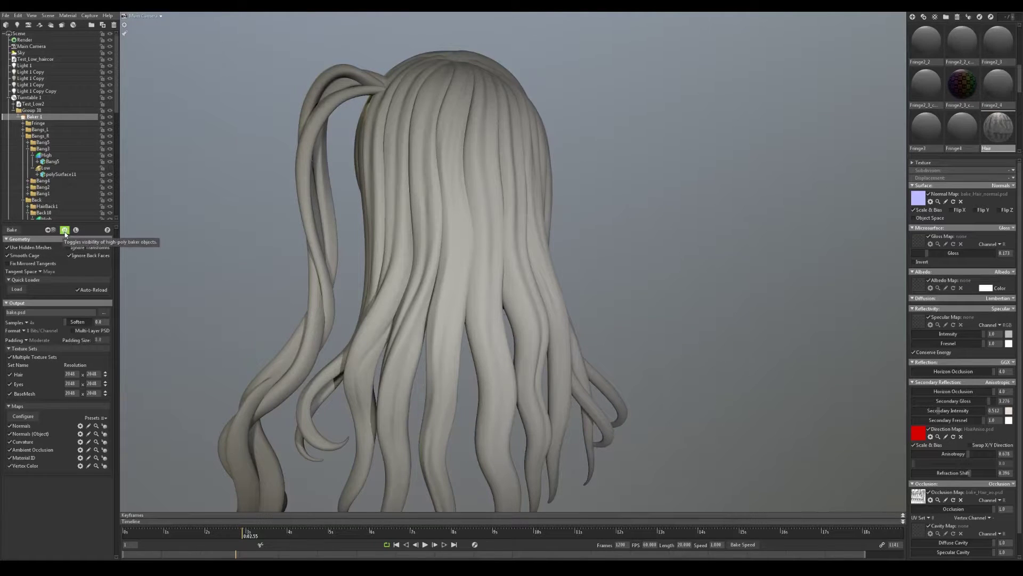
left_click(75, 230)
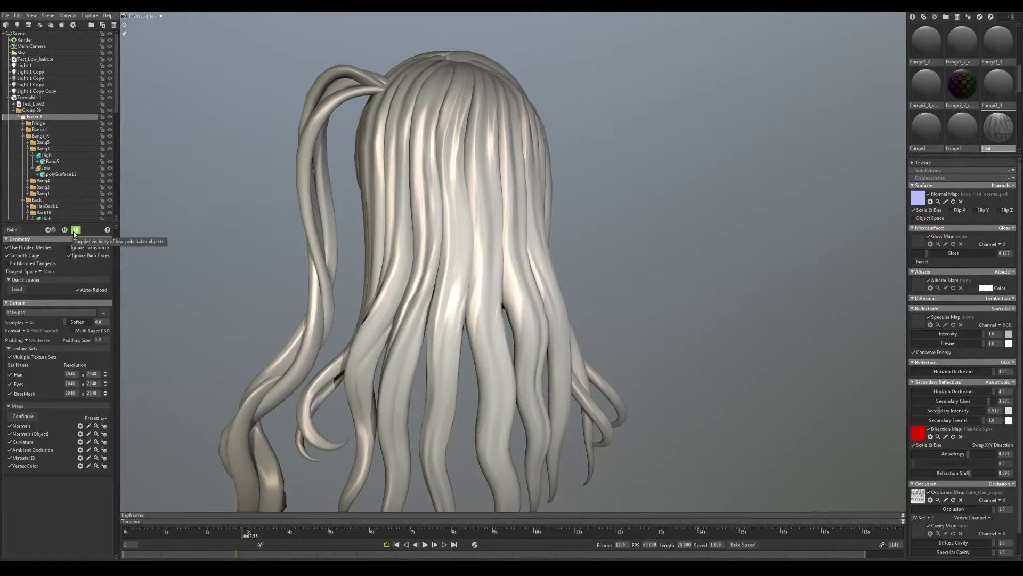
left_click(74, 231)
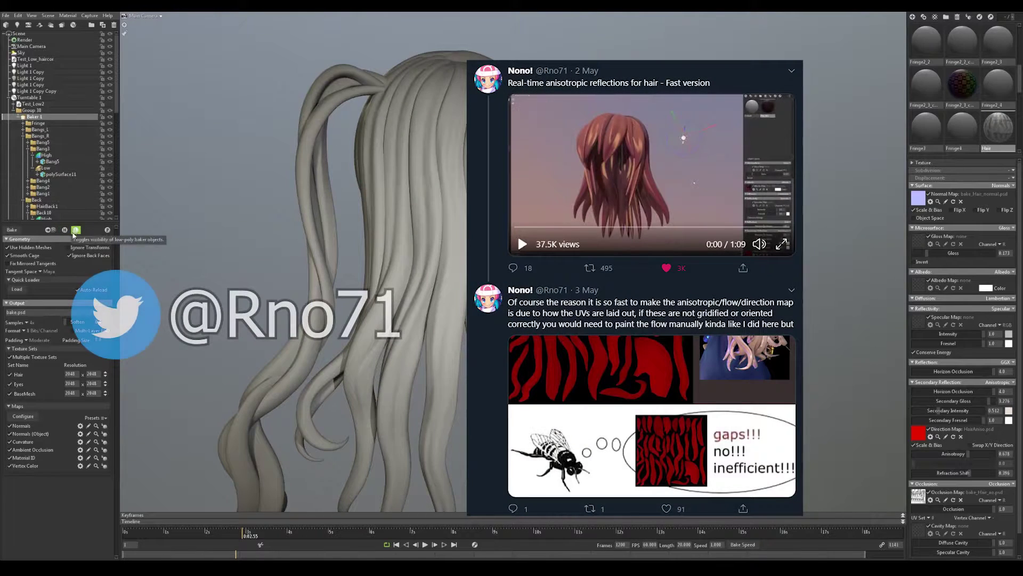
left_click(426, 545)
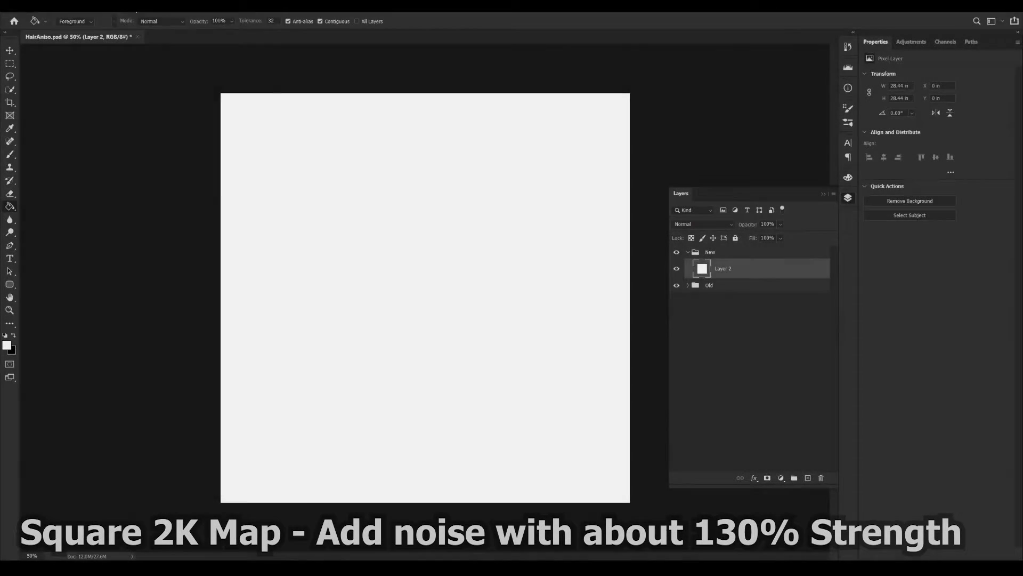
Step: Switch to Photoshop and apply Add Noise at about 130% strength to the white Layer 2 of HairAniso.psd
left_click(134, 7)
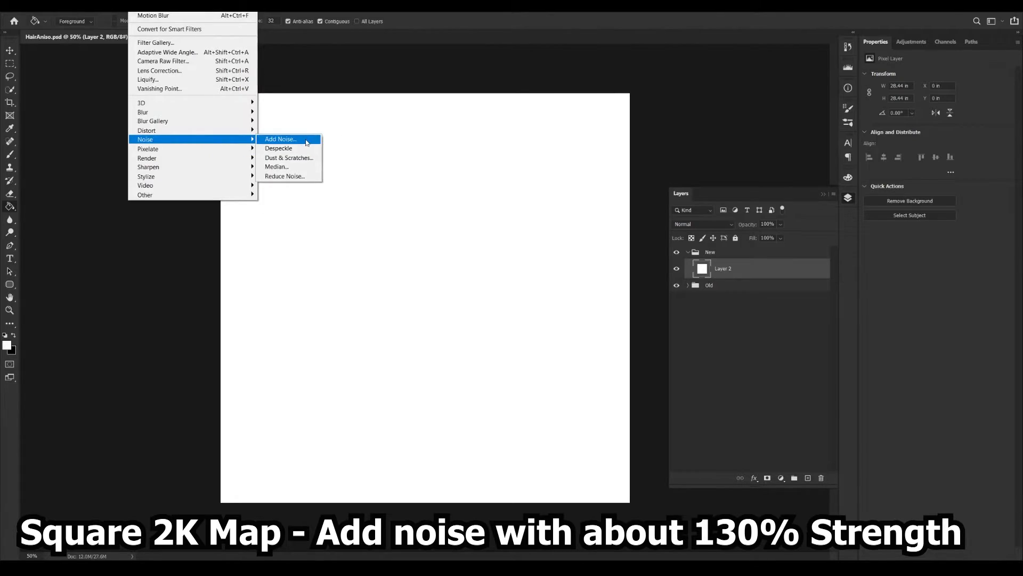
left_click(307, 142)
left_click(568, 121)
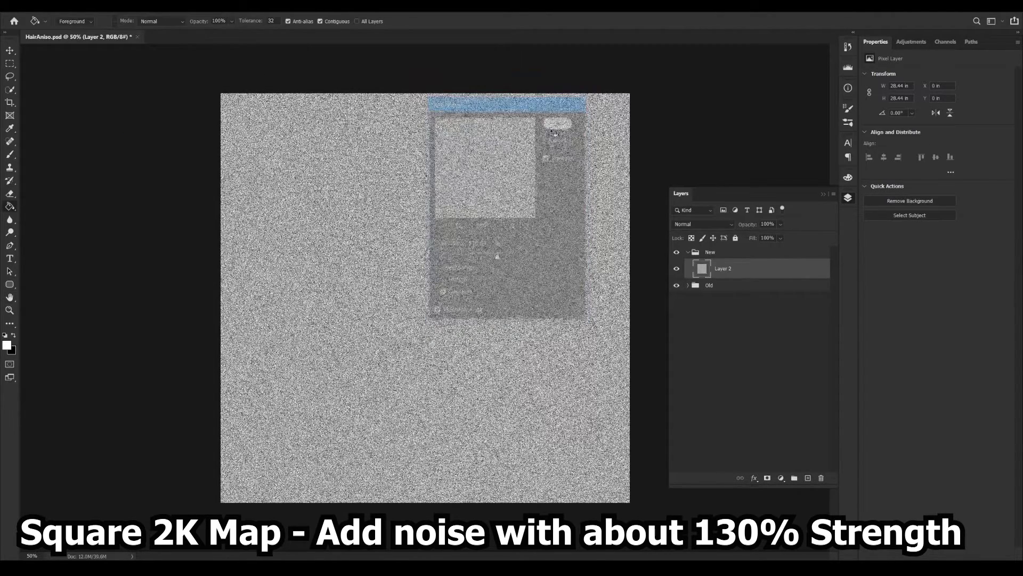
Step: Apply the Crystallize filter to the noise on Layer 2 with a cell size of 13
left_click(140, 5)
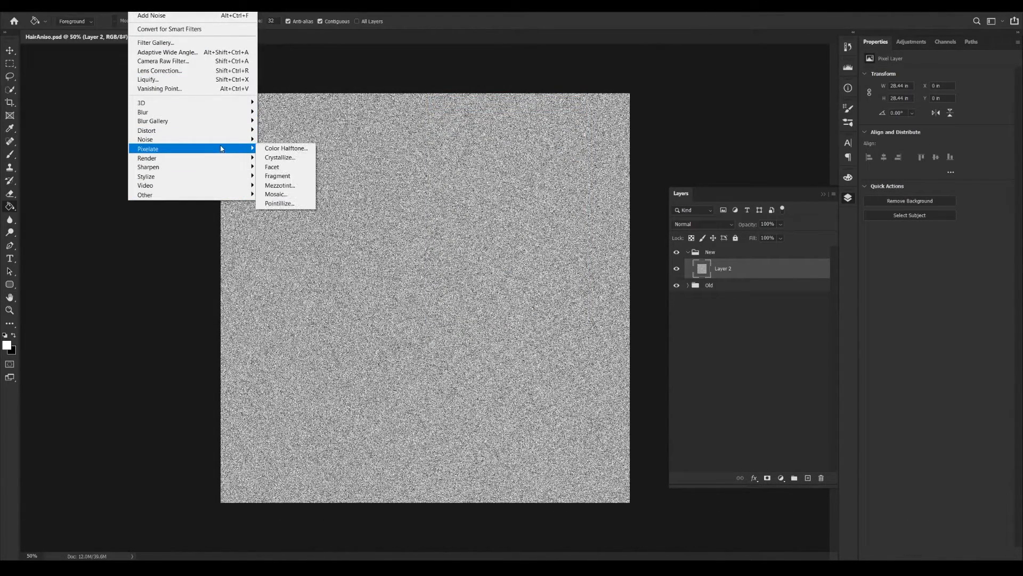
left_click(280, 157)
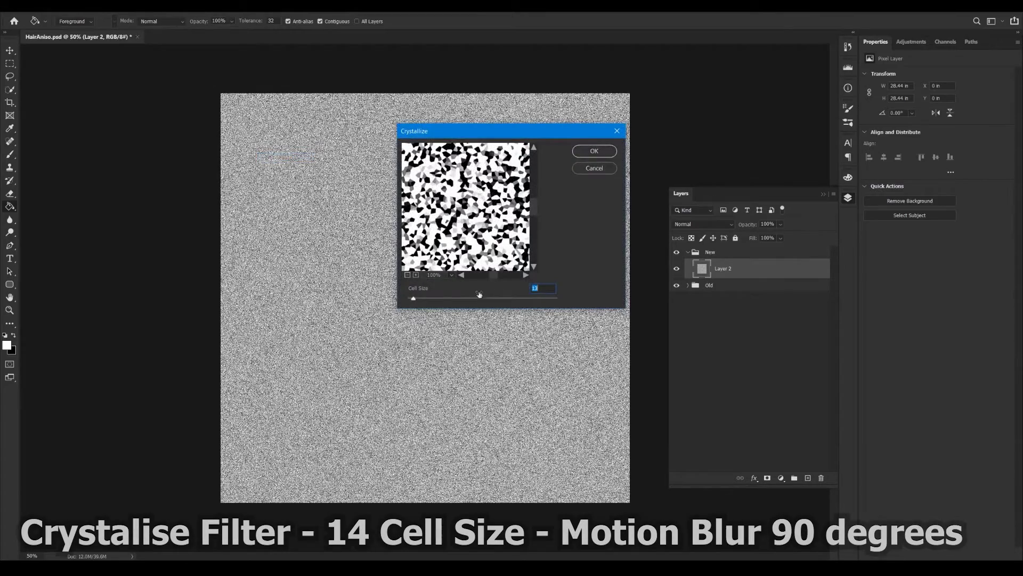
left_click(592, 151)
Step: Apply Motion Blur to Layer 2 with an angle of 90° and a distance of 382 pixels
left_click(140, 6)
mouse_move(209, 114)
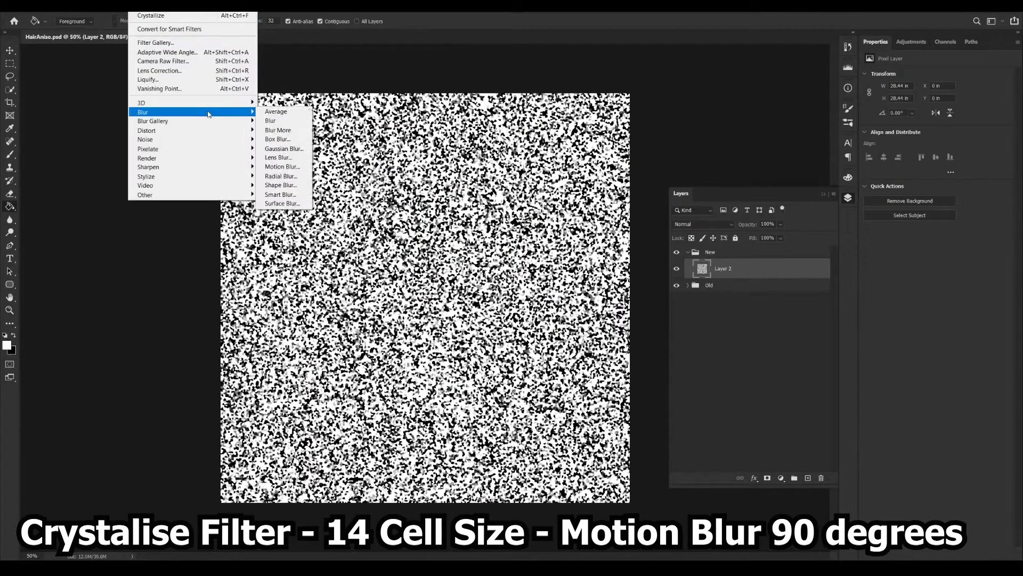
left_click(291, 168)
left_click_drag(460, 118, 566, 186)
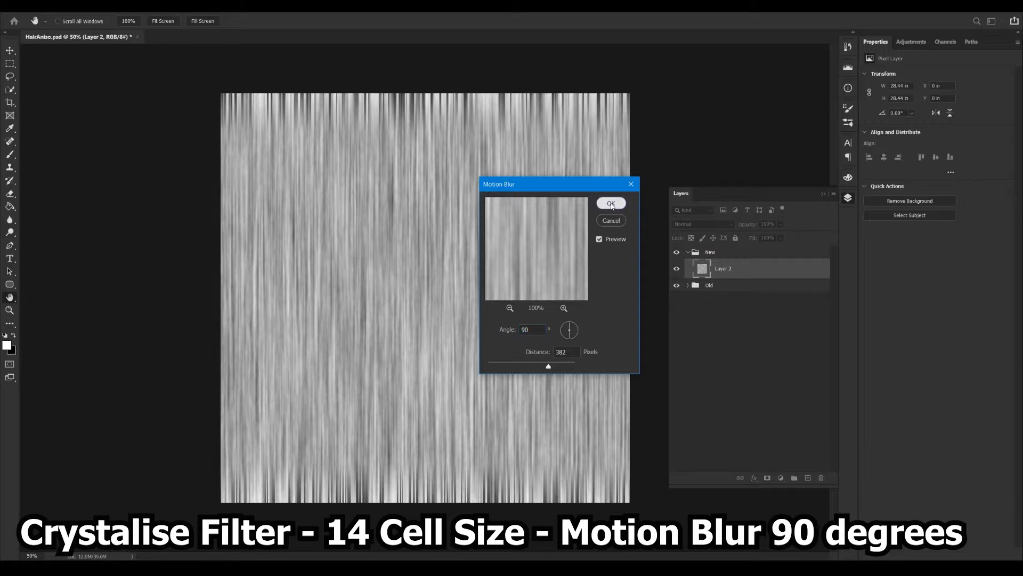
left_click(612, 203)
Step: Add a Gradient Map adjustment above Layer 2 and set its start colour stop to 700000
left_click(780, 477)
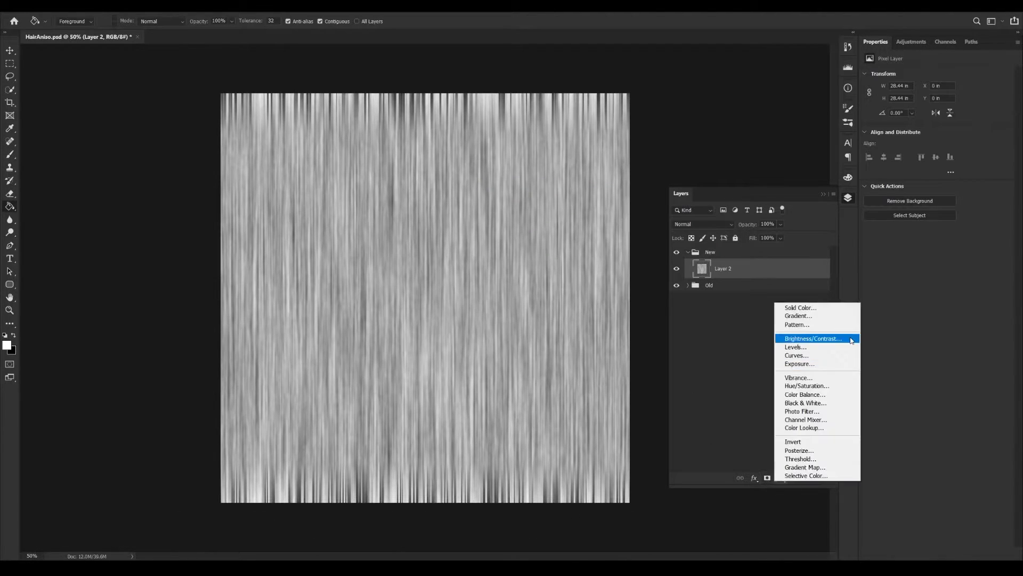
left_click(805, 466)
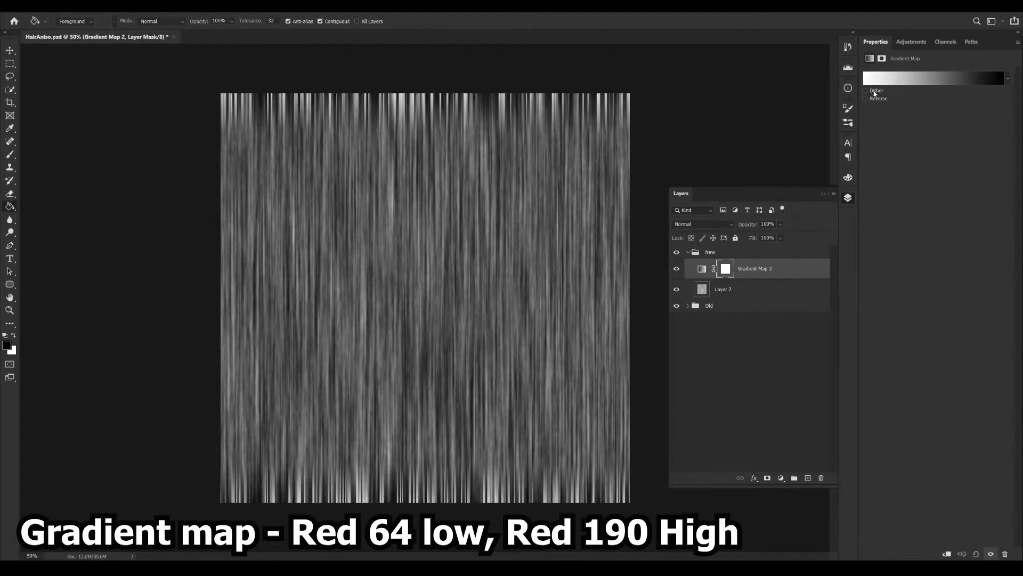
left_click(1010, 81)
left_click(903, 81)
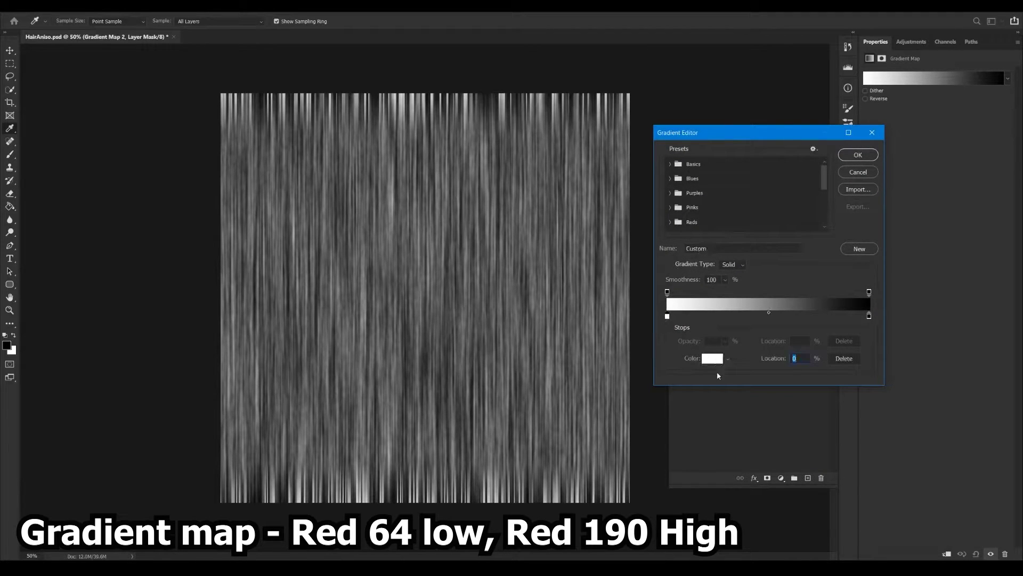
left_click(712, 359)
type("700000")
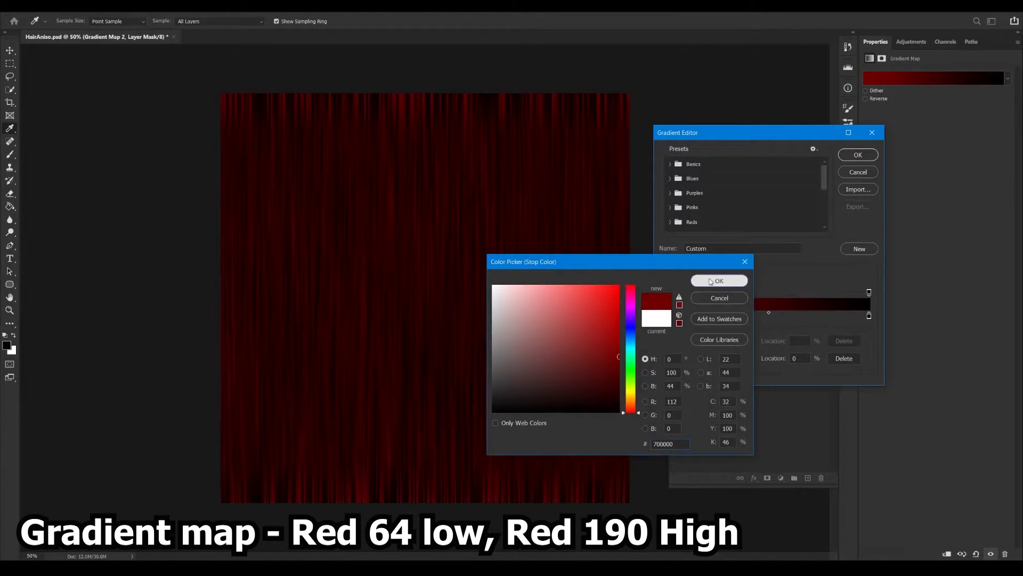
left_click(719, 281)
Step: Set the gradient's end colour stop to be0000 and darken its start stop to 3e0000
left_click(869, 316)
left_click(713, 358)
type("be0000")
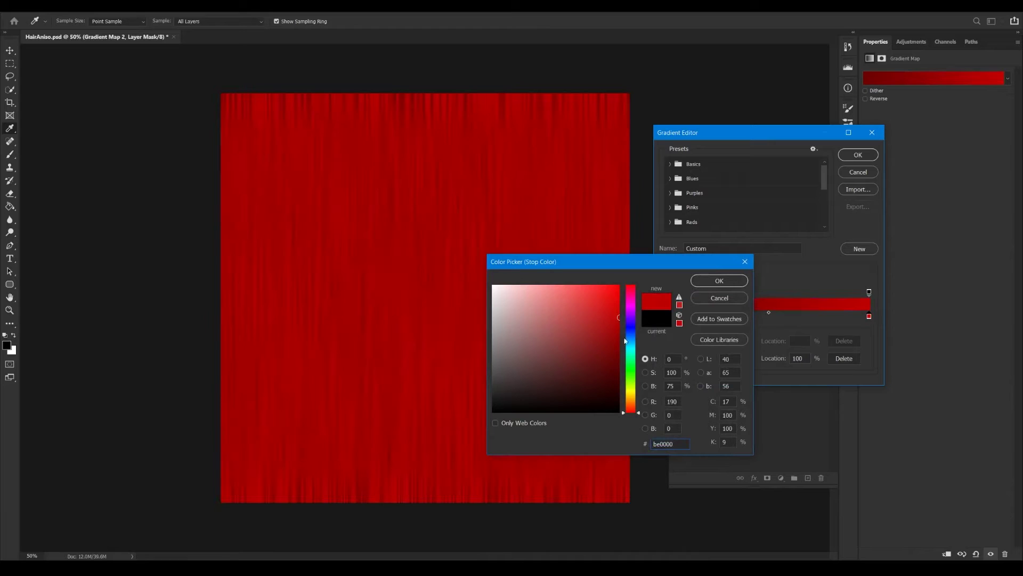
key("Return")
left_click(711, 363)
left_click_drag(616, 358, 651, 380)
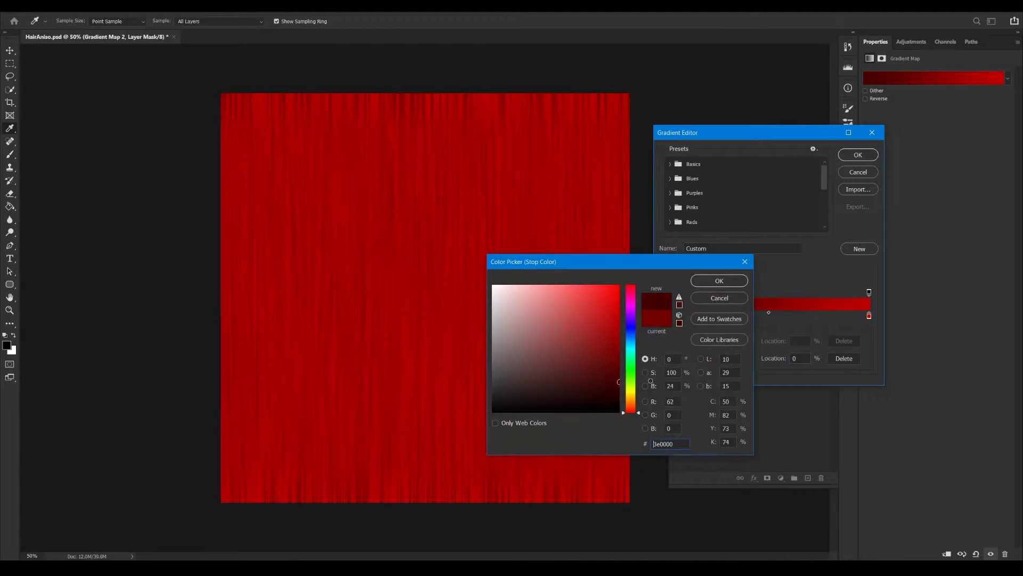
left_click(719, 281)
key("Return")
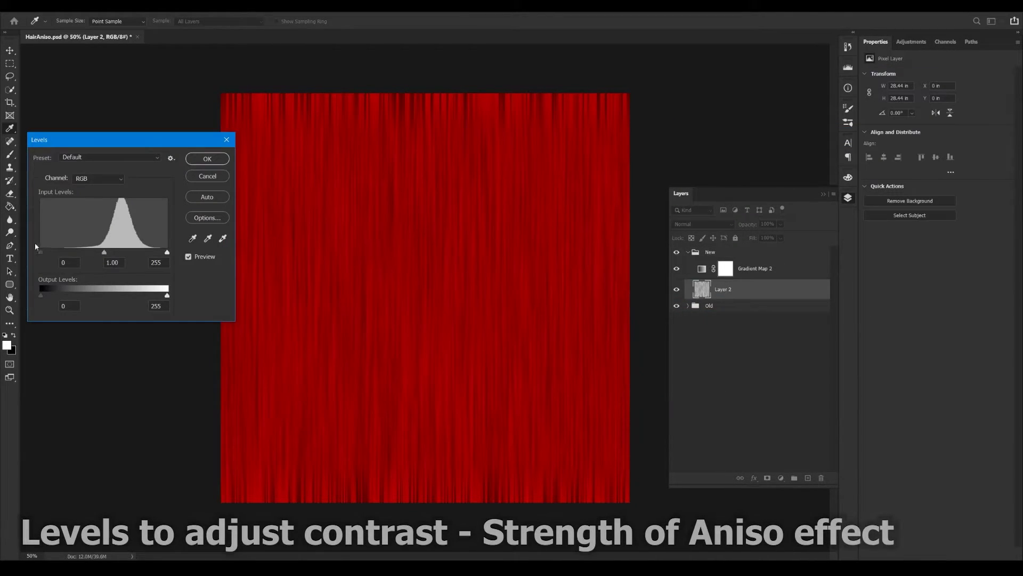
Step: Increase Layer 2's contrast with Levels, using input levels of 96 for black and 207 for white
left_click_drag(123, 252, 111, 252)
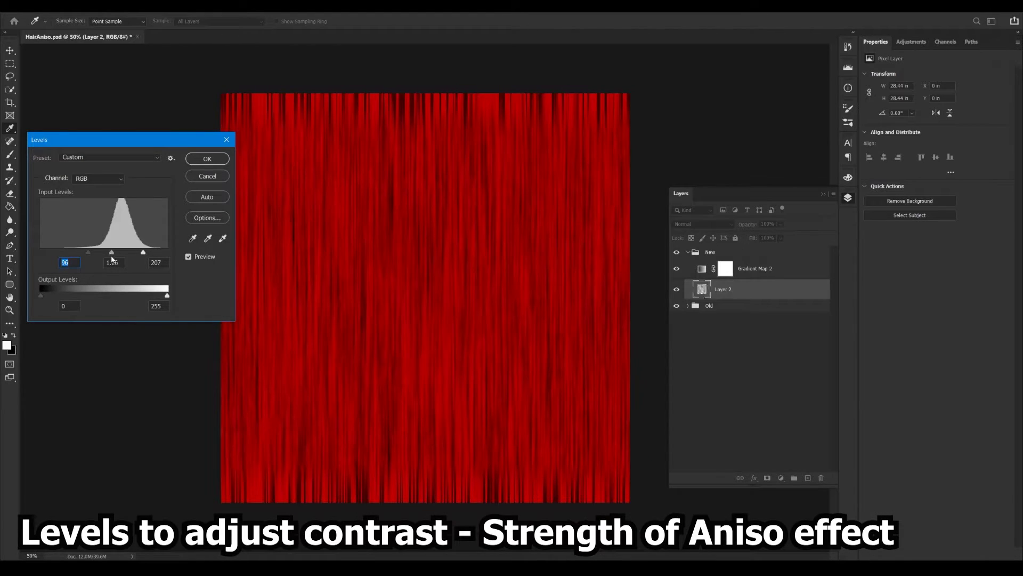
left_click(207, 159)
left_click(772, 271)
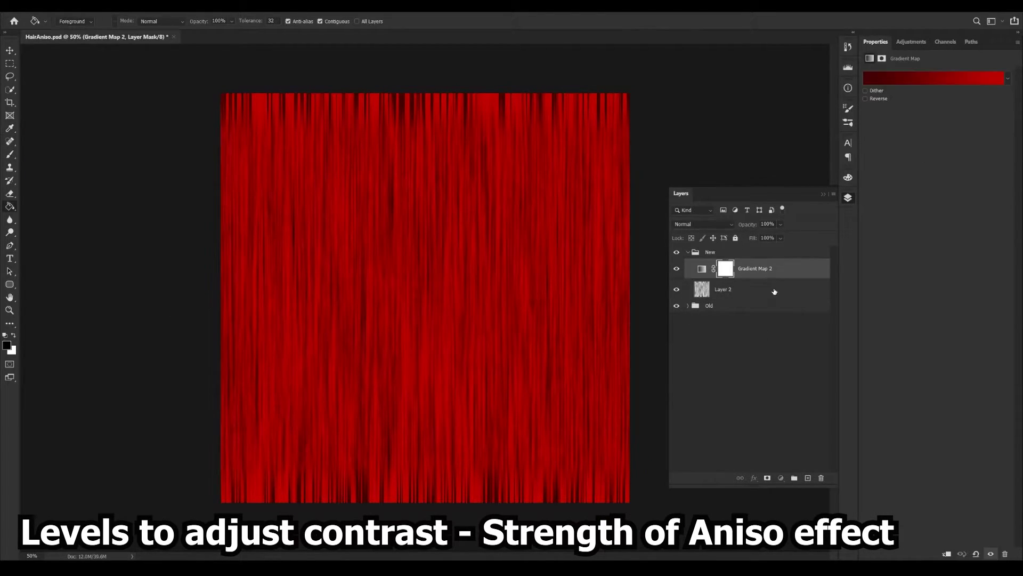
Step: Scale Layer 2 with Free Transform beyond the canvas horizontally and vertically to push its uneven blurred edges outside
left_click(773, 291)
key("ctrl+t")
left_click_drag(640, 302, 656, 300, "alt+shift")
left_click_drag(425, 92, 425, 53, "alt+shift")
key("Return")
key("g")
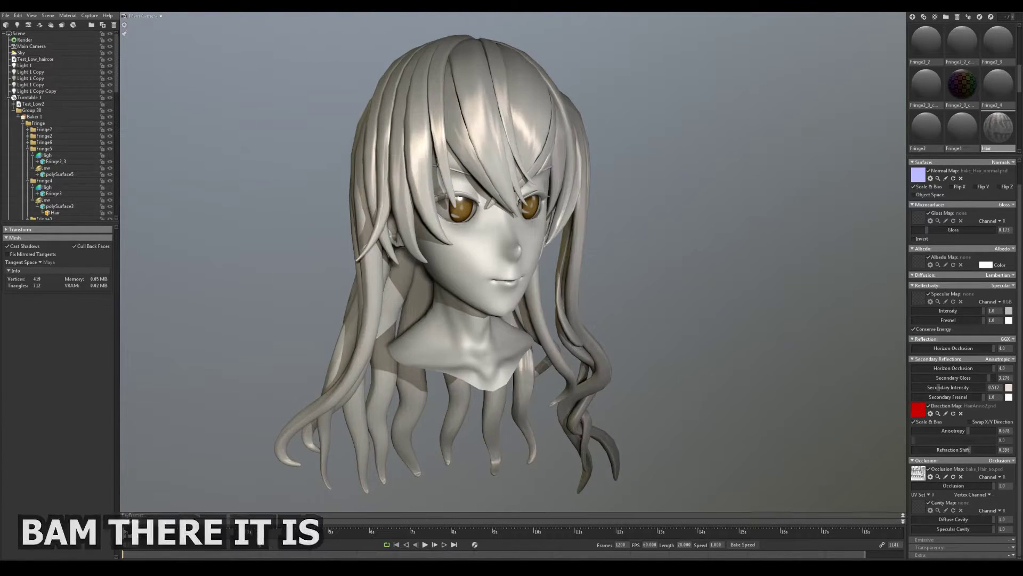
Step: Switch to Marmoset Toolbag and tune the Hair material, with anisotropy about 0.797, stronger secondary gloss, and gloss about 0.163
mouse_move(971, 449)
left_mouse_down()
mouse_move(991, 450)
mouse_move(944, 449)
mouse_move(974, 448)
mouse_move(967, 435)
left_mouse_up()
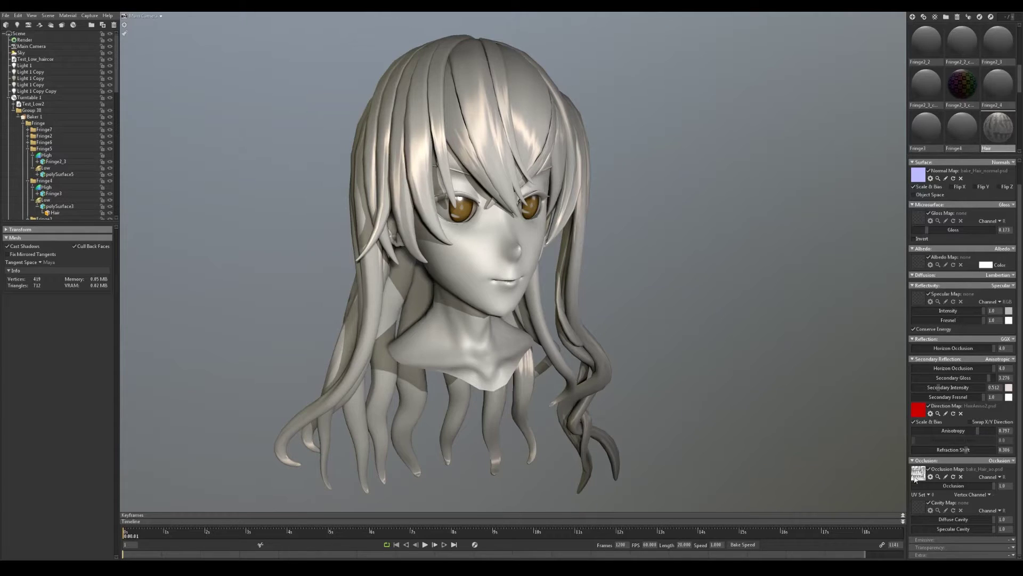
left_click_drag(981, 378, 987, 384)
left_click_drag(928, 233, 929, 235)
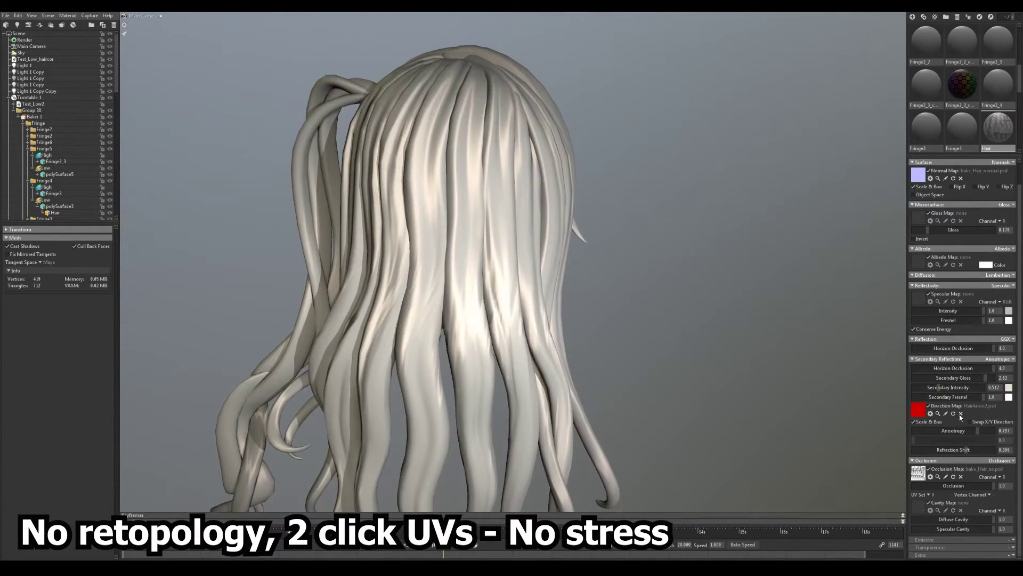
left_click_drag(988, 377, 990, 377)
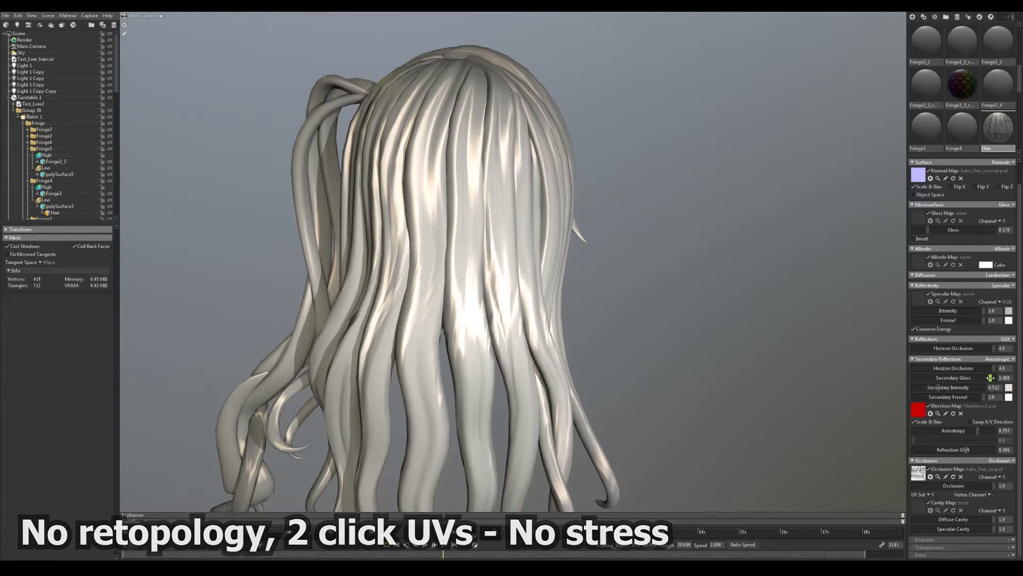
left_click_drag(927, 229, 925, 229)
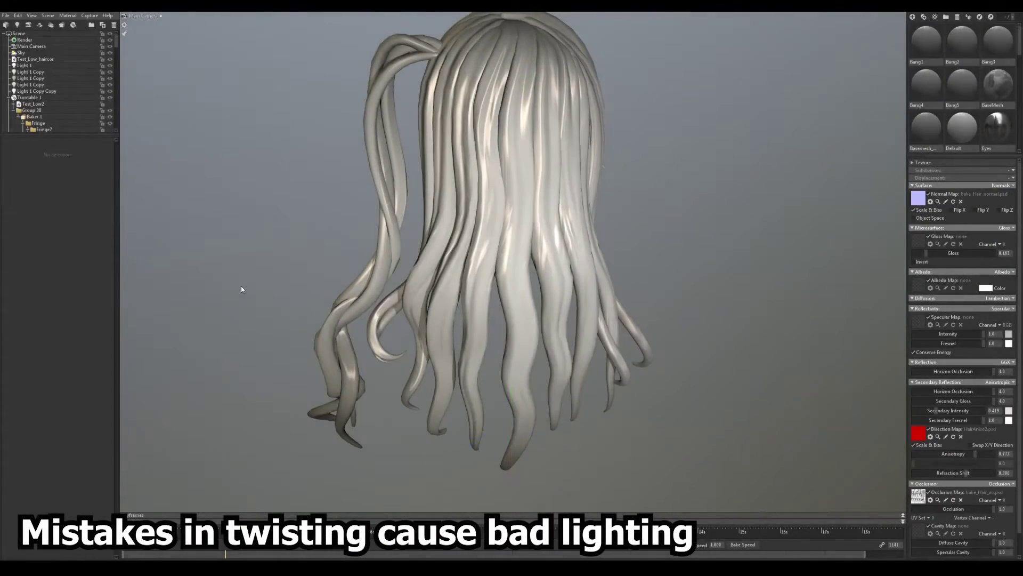
Step: Select strands on the back of the low-poly hair and examine how their twisting affects the lighting
left_click_drag(280, 263, 321, 260, "alt")
left_click(464, 213)
scroll(464, 213, "up", 5)
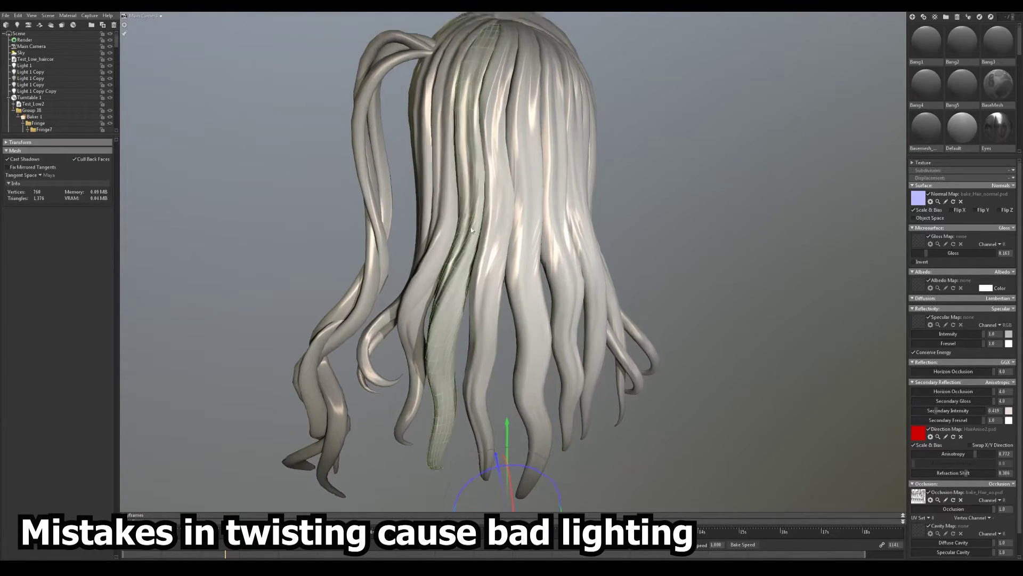
left_click_drag(464, 213, 511, 254, "alt")
left_click(491, 243)
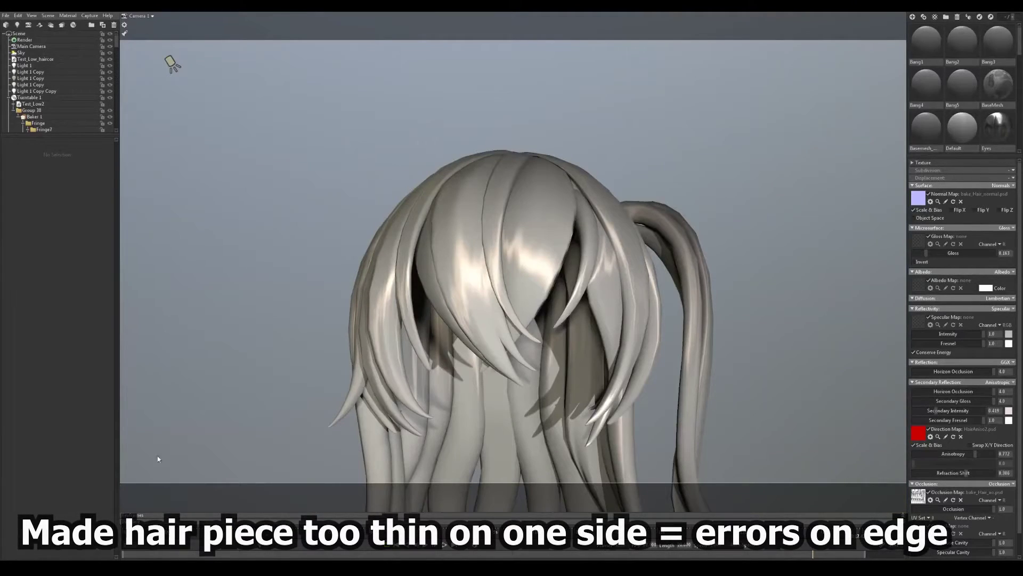
Step: Select the fringe pieces and examine their thin sides up close for shading errors along the edges
left_click_drag(557, 265, 412, 277, "alt")
left_click(532, 290)
scroll(542, 296, "up", 4)
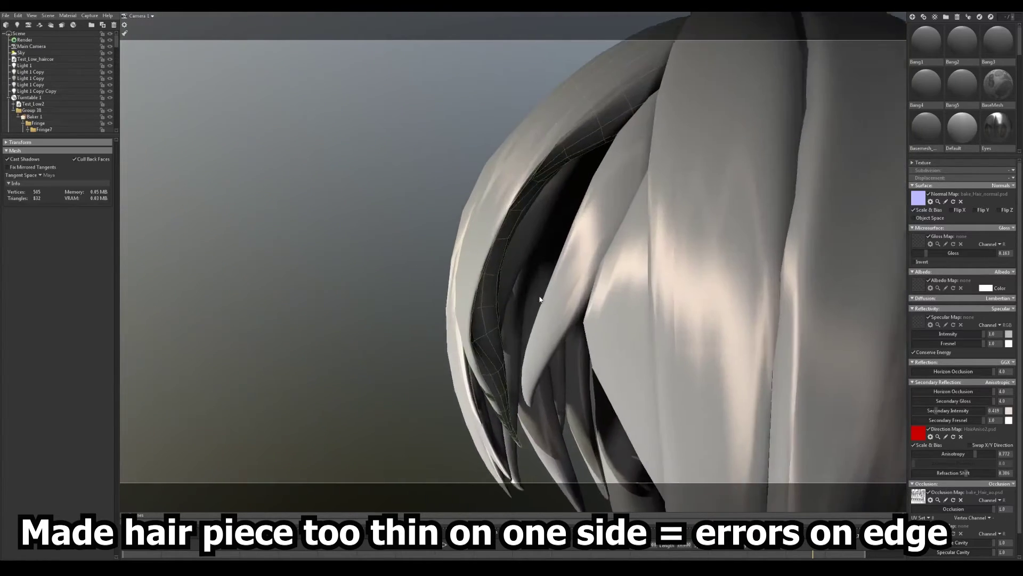
left_click_drag(542, 297, 472, 252, "alt")
left_click(472, 253)
scroll(454, 289, "up", 1)
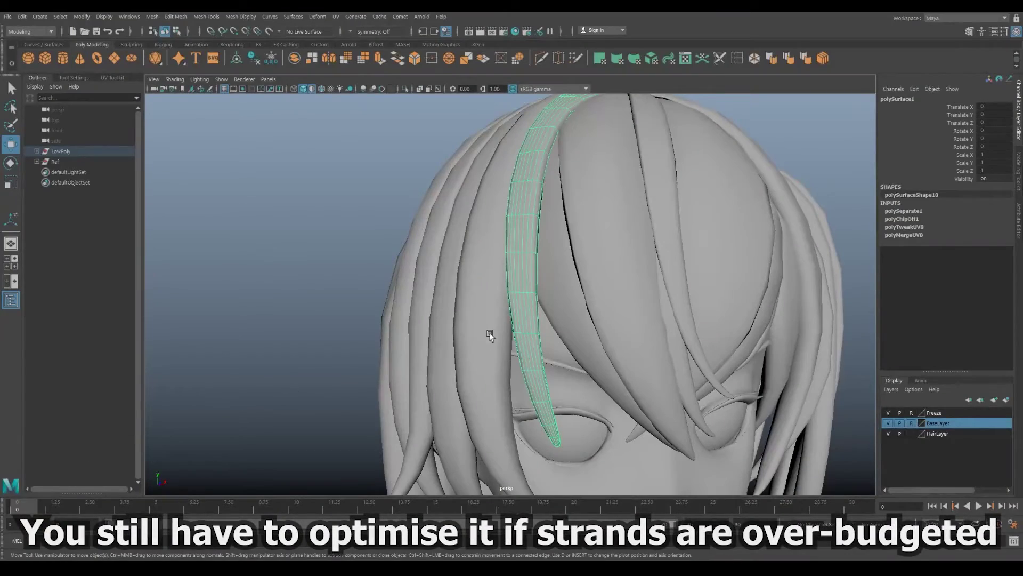
Step: Switch to Maya and enter edge editing on the selected fringe strand, focusing on its tip above the eye
middle_click_drag(491, 336, 529, 367, "alt")
left_click_drag(528, 366, 543, 266, "alt")
right_click_drag(527, 244, 527, 214)
right_click_drag(532, 267, 598, 324, "alt")
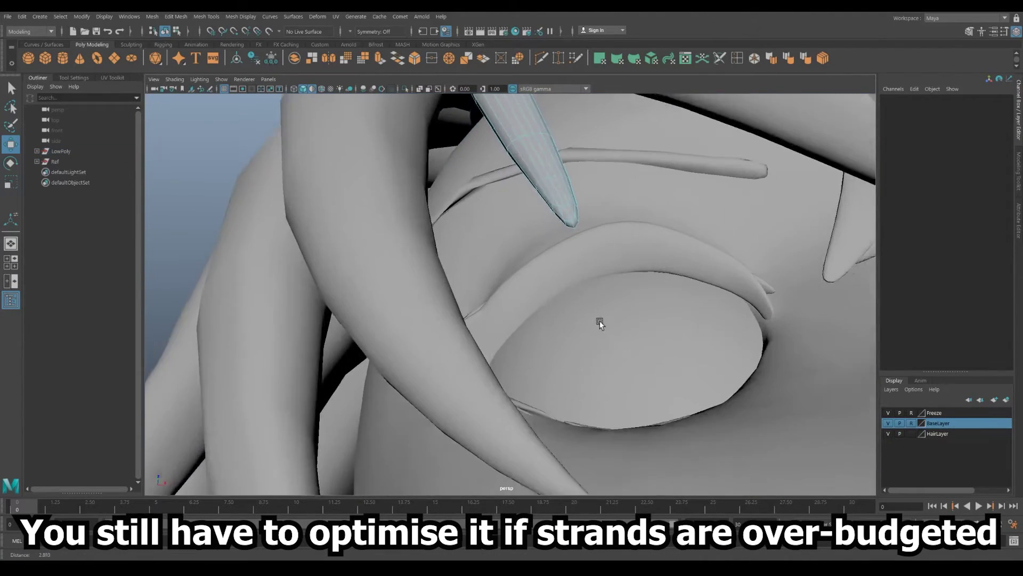
middle_click_drag(545, 173, 540, 228, "alt")
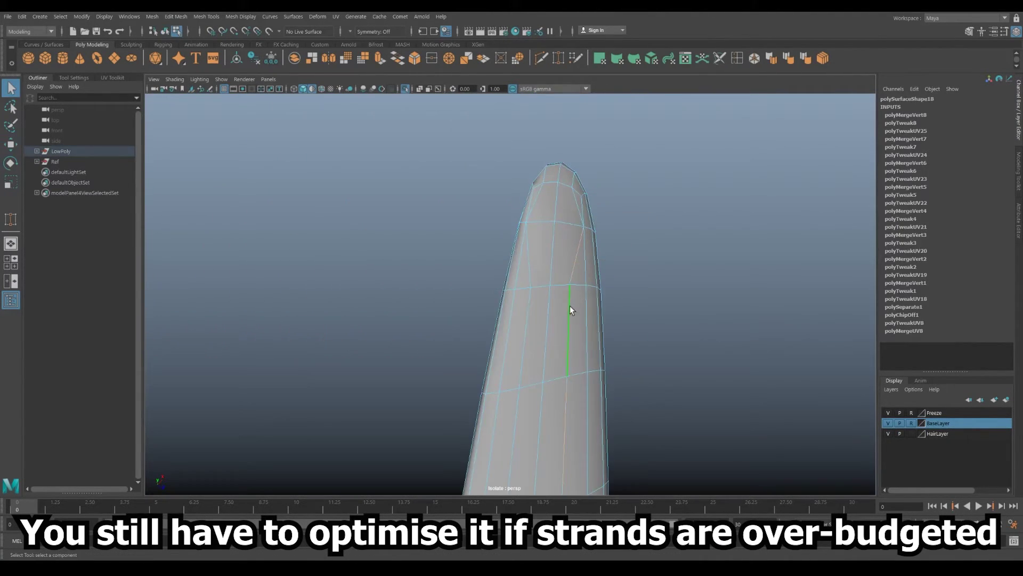
Step: Select the surplus edge loops on the isolated hair strand and delete them together with their vertices
left_click_drag(570, 305, 568, 239, "alt")
middle_click_drag(568, 240, 565, 158, "alt")
left_click_drag(565, 158, 491, 229, "alt")
double_click(458, 152, "shift")
left_click_drag(458, 152, 480, 199, "alt")
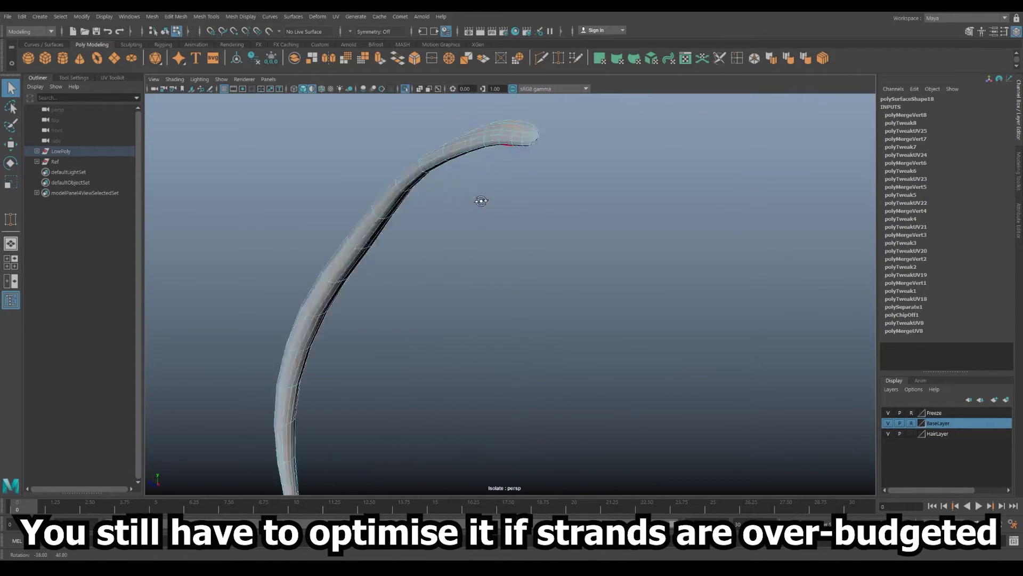
right_click_drag(479, 199, 446, 181, "alt")
middle_click_drag(446, 181, 438, 194, "alt")
left_click_drag(438, 194, 440, 192, "alt")
key("ctrl+Delete")
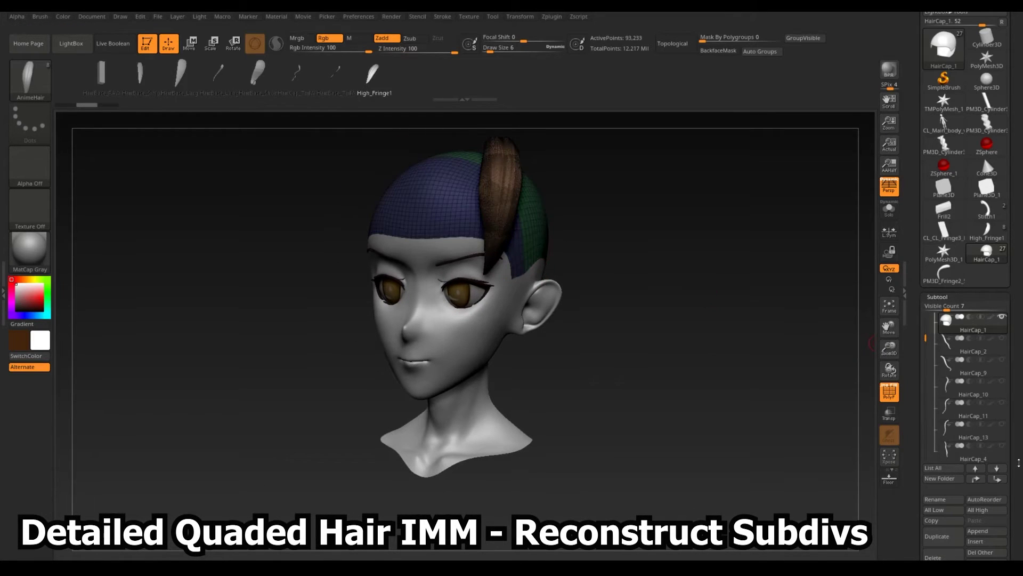
Step: Switch to ZBrush, split the brown hair piece from HairCap_1 by unmasked points, and reconstruct its lower subdivision levels
scroll(943, 344, "down", 5)
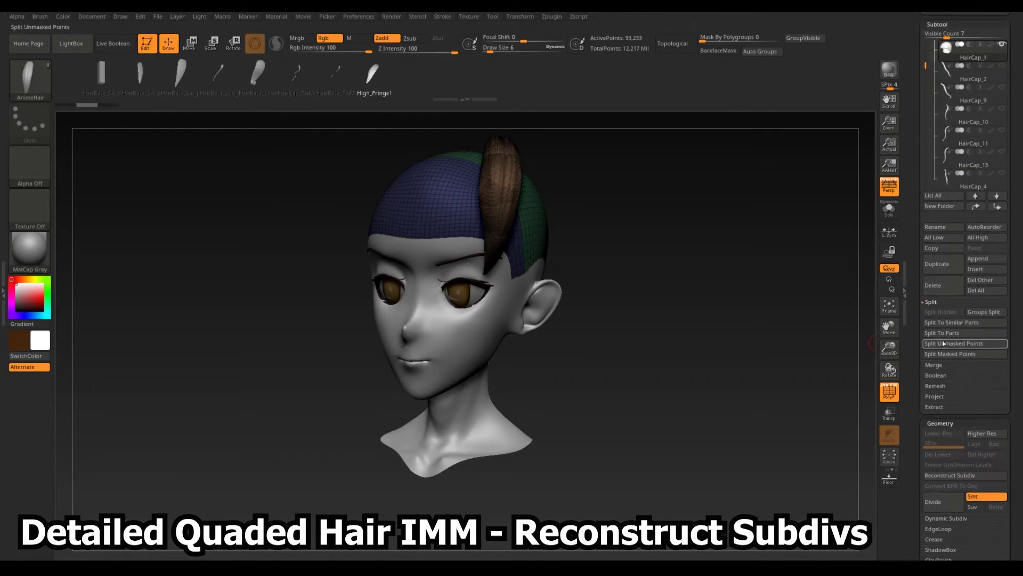
left_click(941, 343)
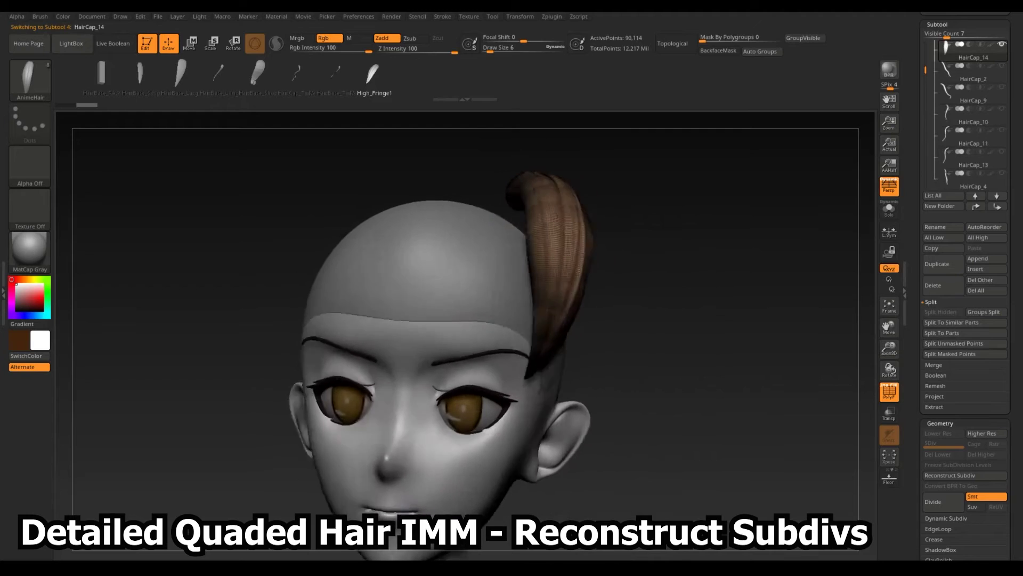
scroll(1016, 428, "down", 5)
left_click(950, 291)
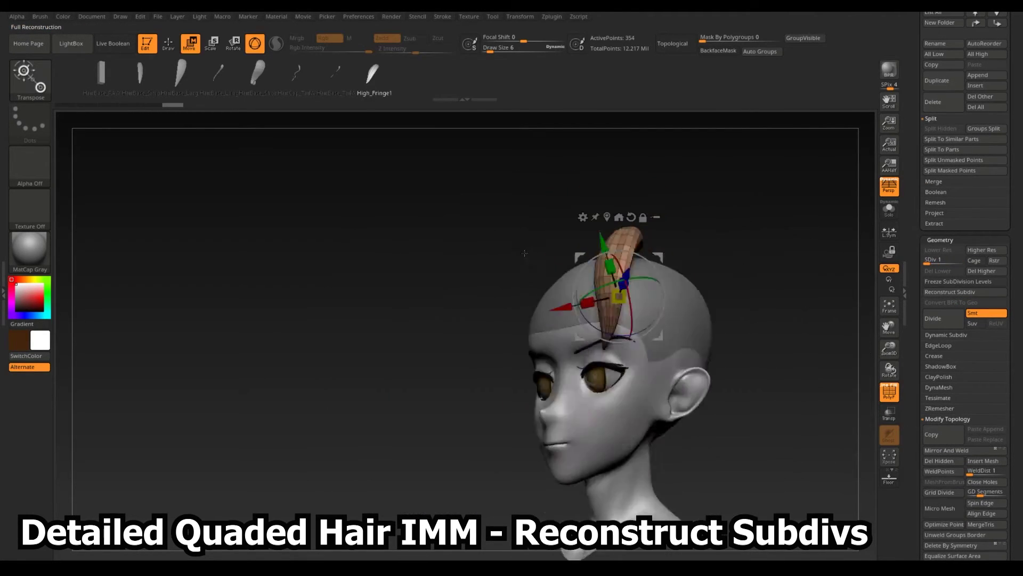
left_click_drag(666, 298, 602, 294)
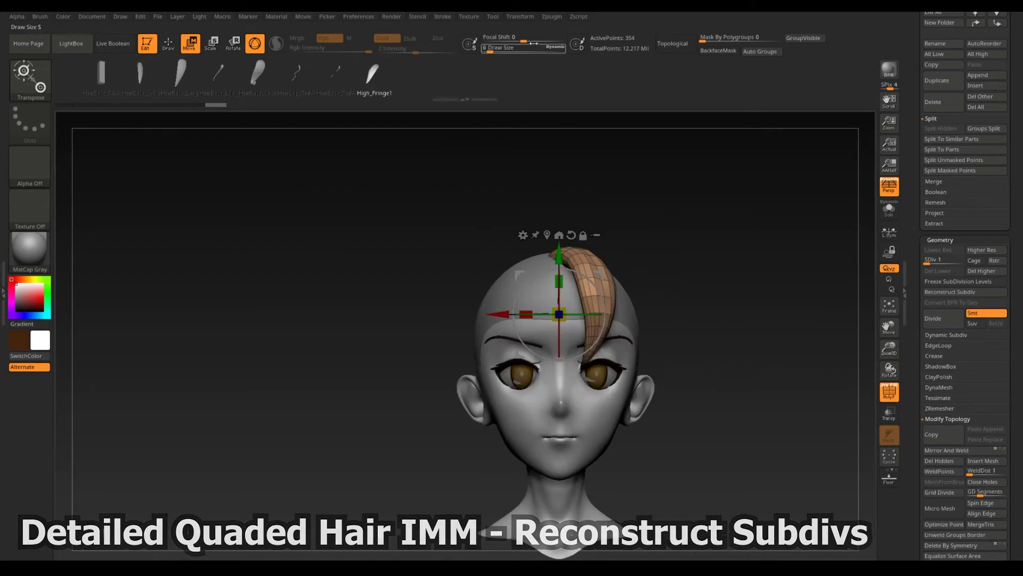